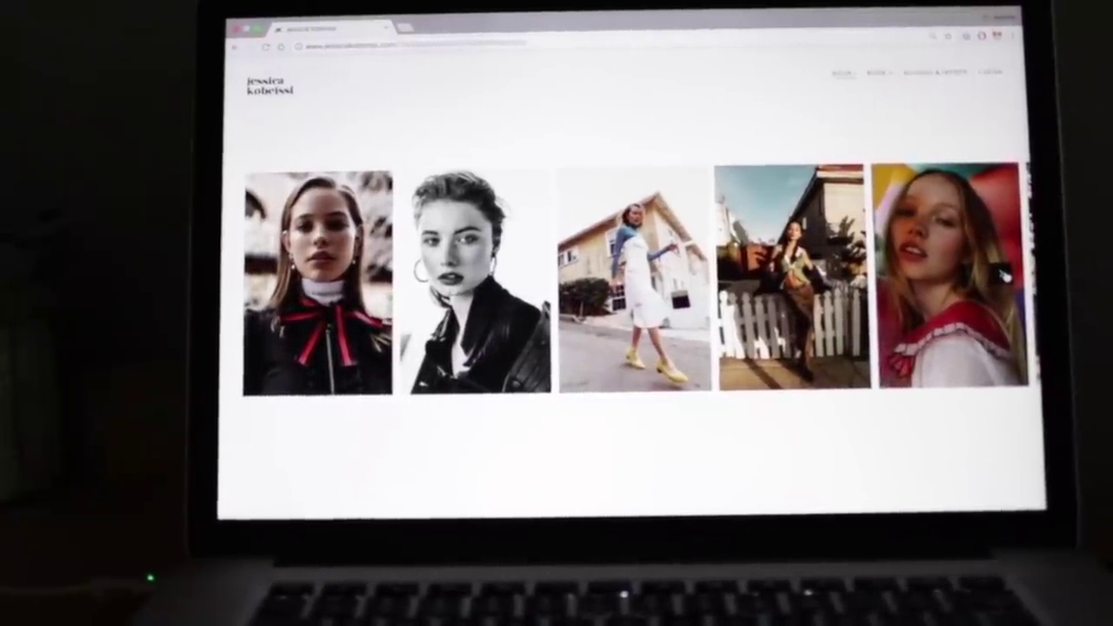
# Advance the portfolio gallery carousel by one photo.
pyautogui.click(1011, 274)
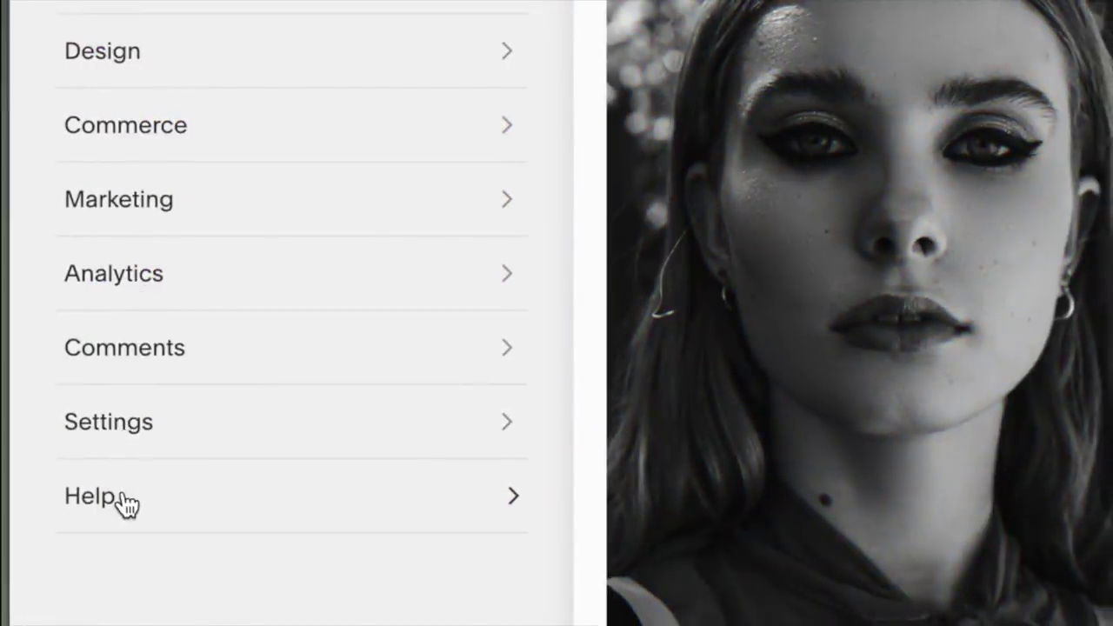
# Open the Help section with videos and webinars, then go to the shop's Actions & Presets.
pyautogui.click(126, 505)
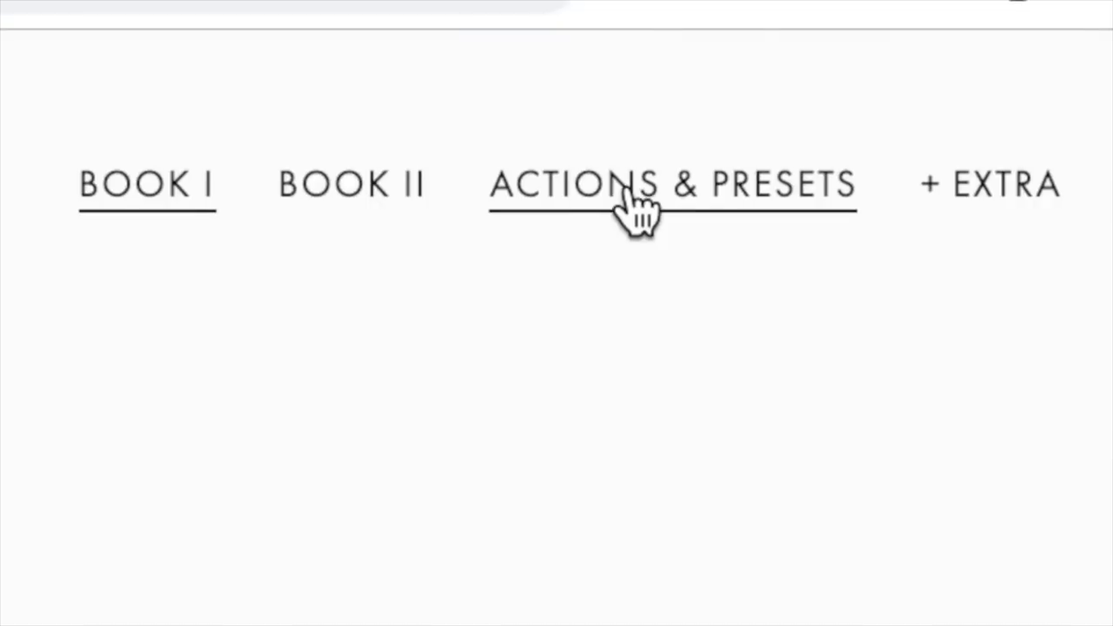
pyautogui.click(623, 194)
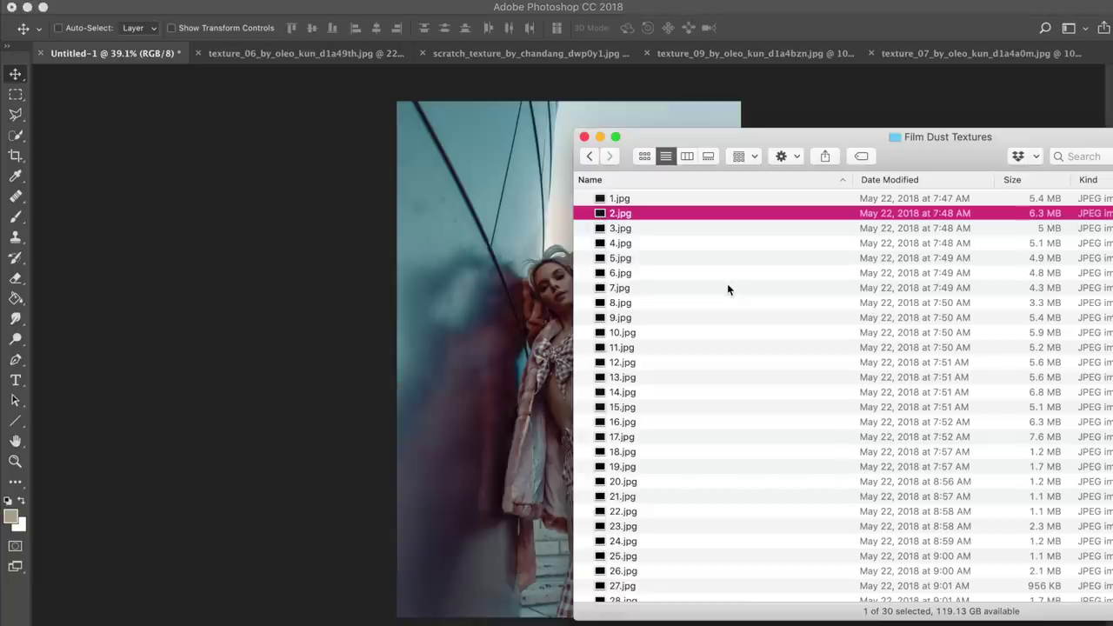
# Quick Look through the dust textures from 2.jpg to 8.jpg, then drag 8.jpg onto the photo.
pyautogui.press('space')
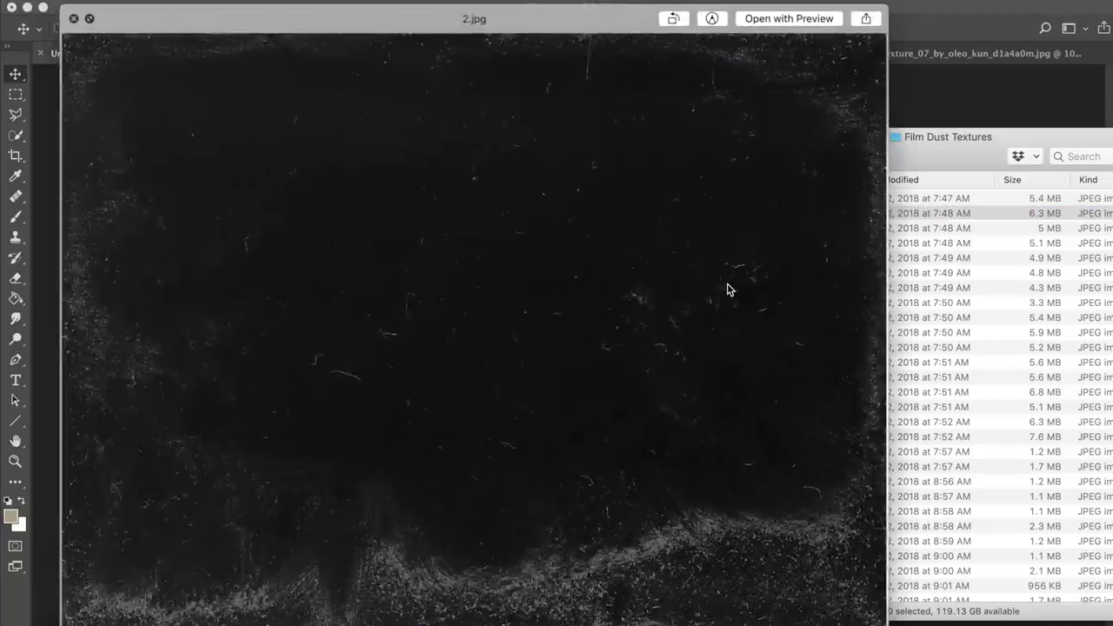
pyautogui.press('Down')
pyautogui.press('space')
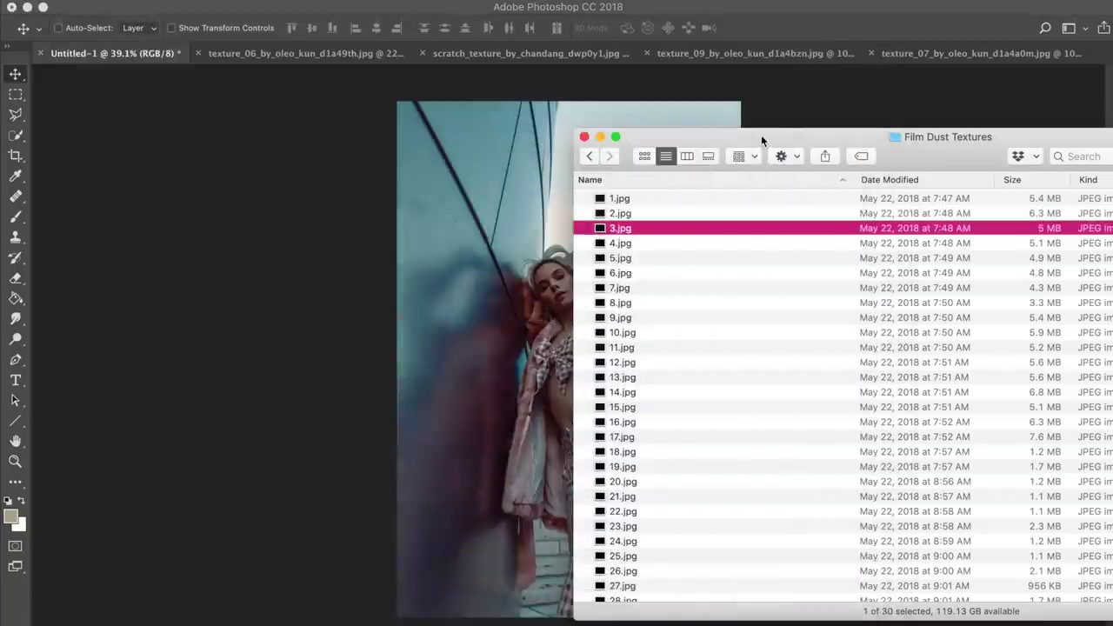
pyautogui.moveTo(757, 142); pyautogui.dragTo(842, 127)
pyautogui.press('space')
pyautogui.press('Down')
pyautogui.press('Down')
pyautogui.press('Down')
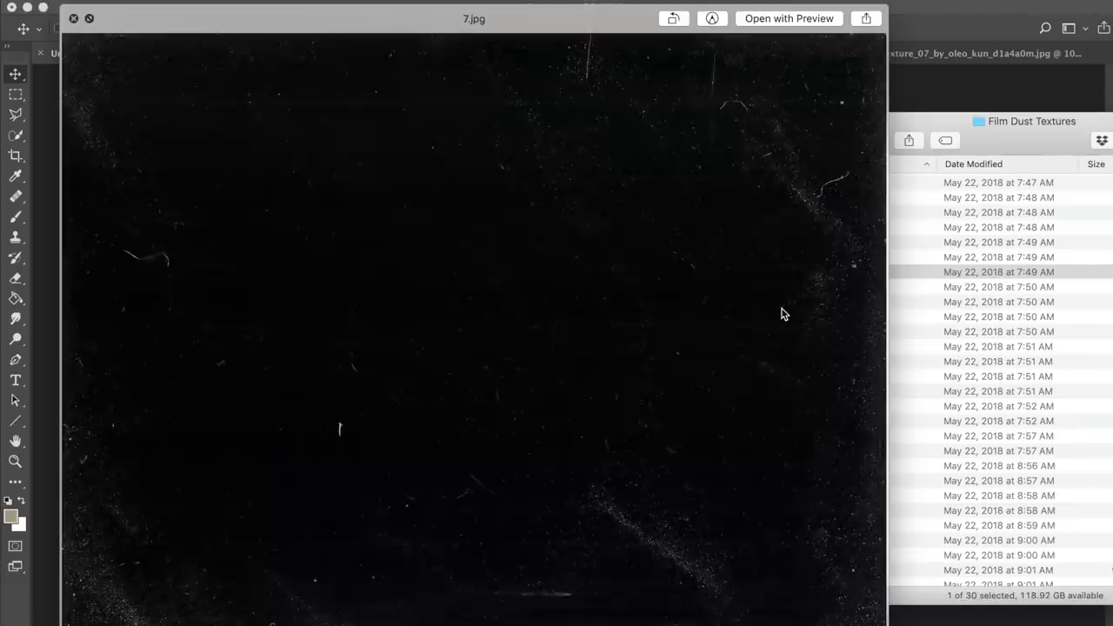
pyautogui.press('Down')
pyautogui.press('space')
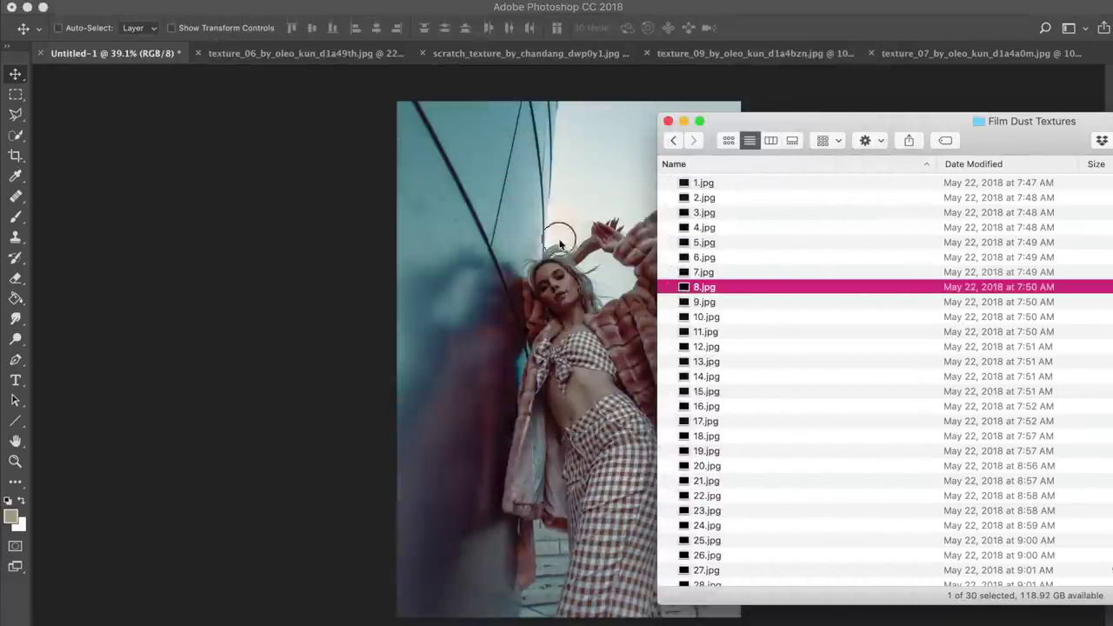
pyautogui.moveTo(715, 287); pyautogui.dragTo(490, 219)
# Rotate the dust texture -90° and scale it up to cover the whole canvas.
pyautogui.moveTo(574, 185); pyautogui.dragTo(461, 306)
pyautogui.moveTo(695, 187); pyautogui.dragTo(758, 94)
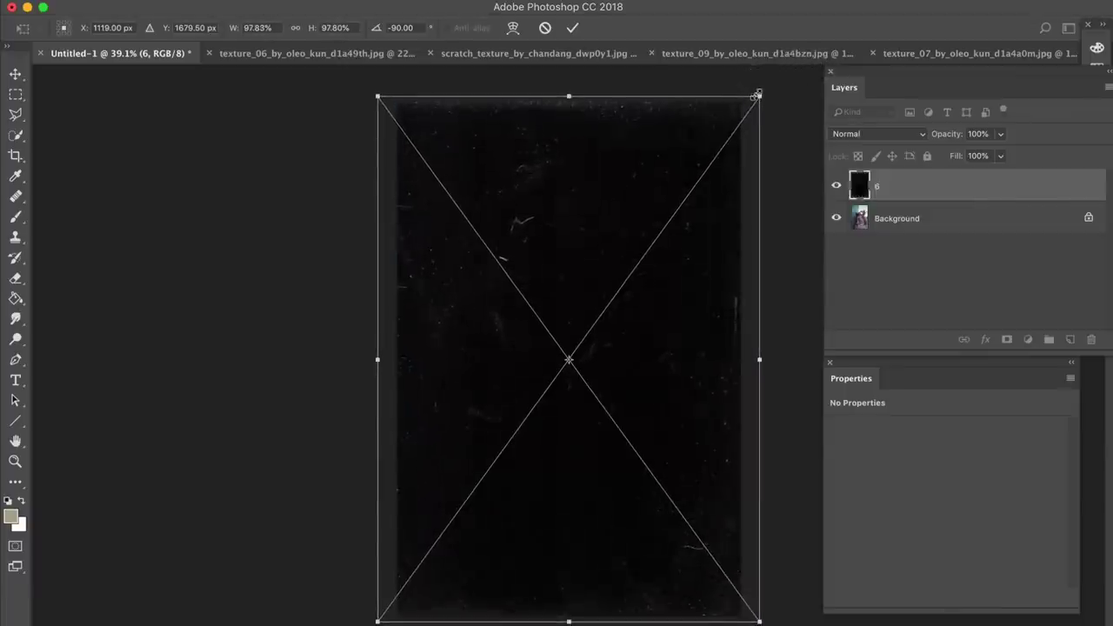
pyautogui.press('Return')
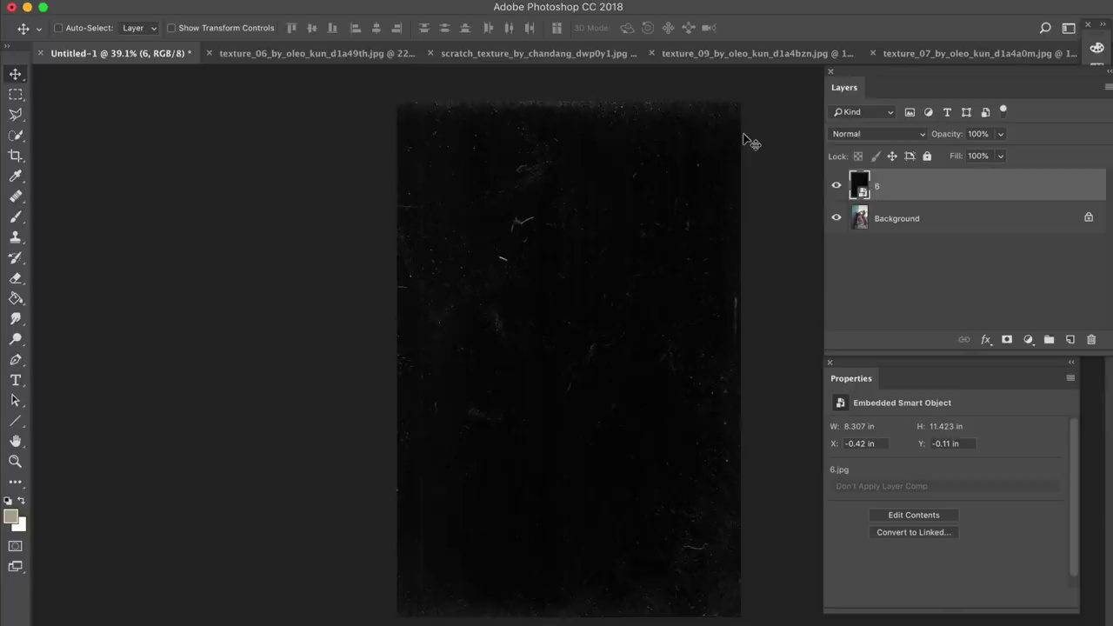
# Try Screen blending on the texture, then set it back to Normal.
pyautogui.click(906, 137)
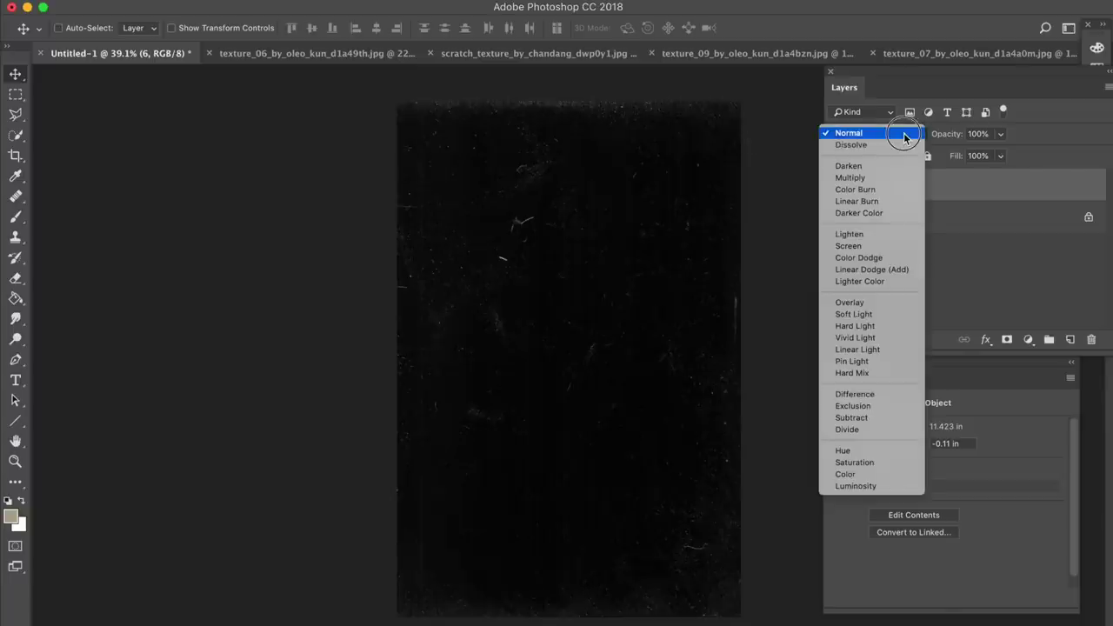
pyautogui.click(858, 247)
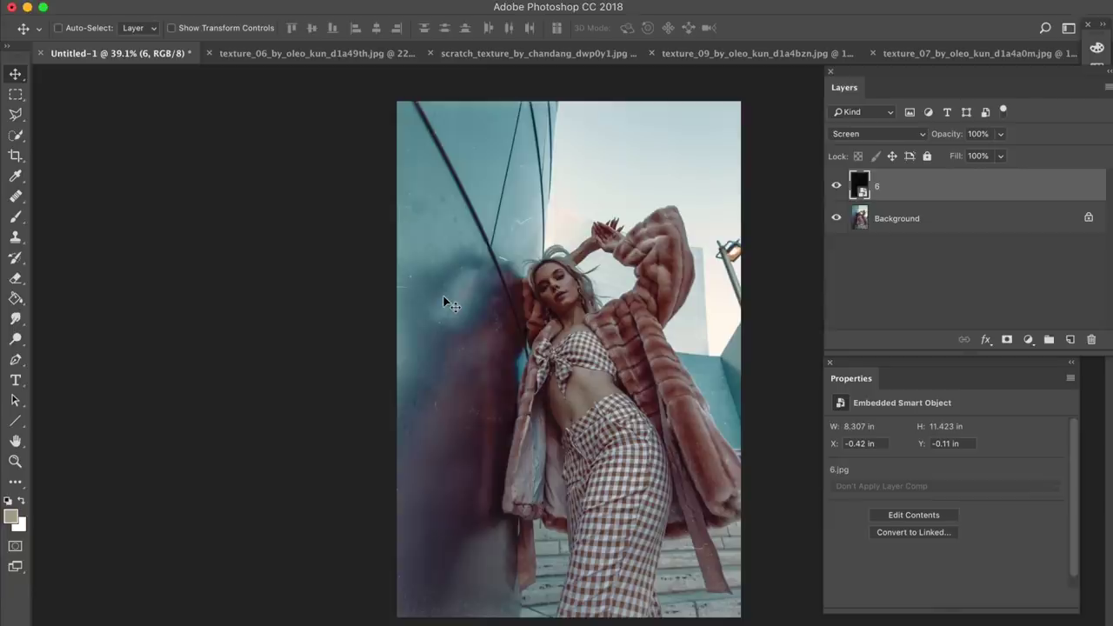
pyautogui.click(922, 135)
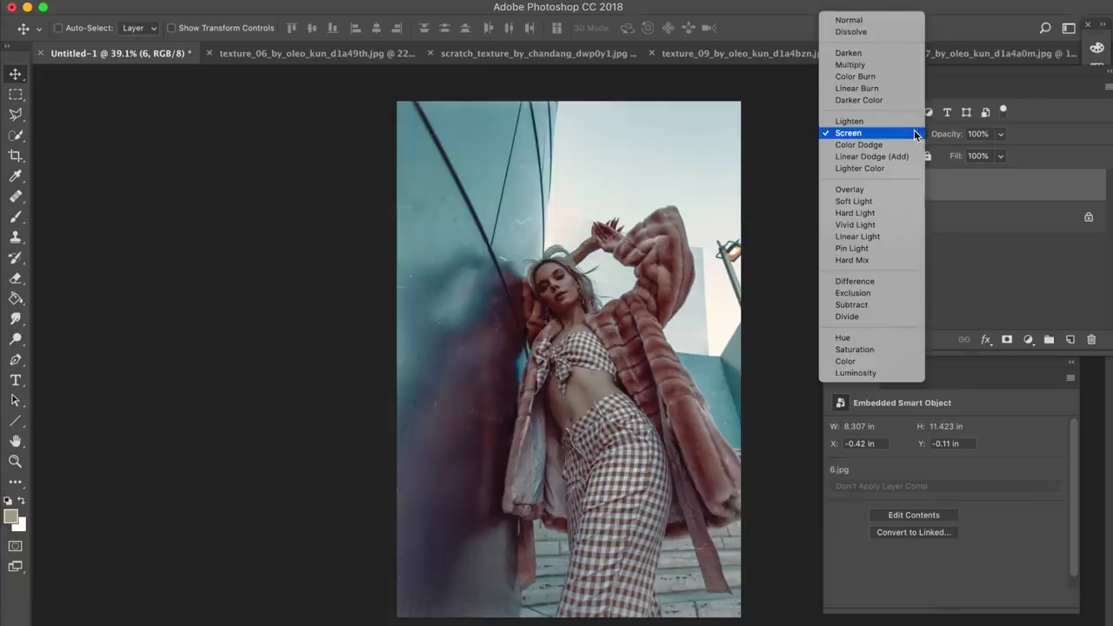
pyautogui.click(884, 22)
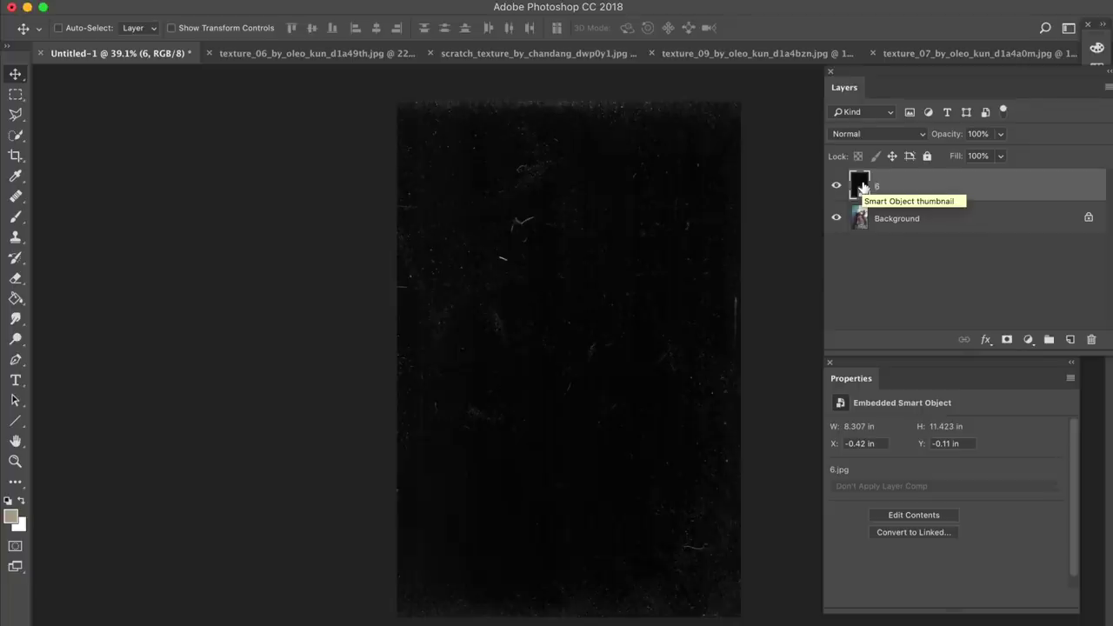
# Invert dust texture layer 6 and set its blend mode to Multiply.
pyautogui.press('super+i')
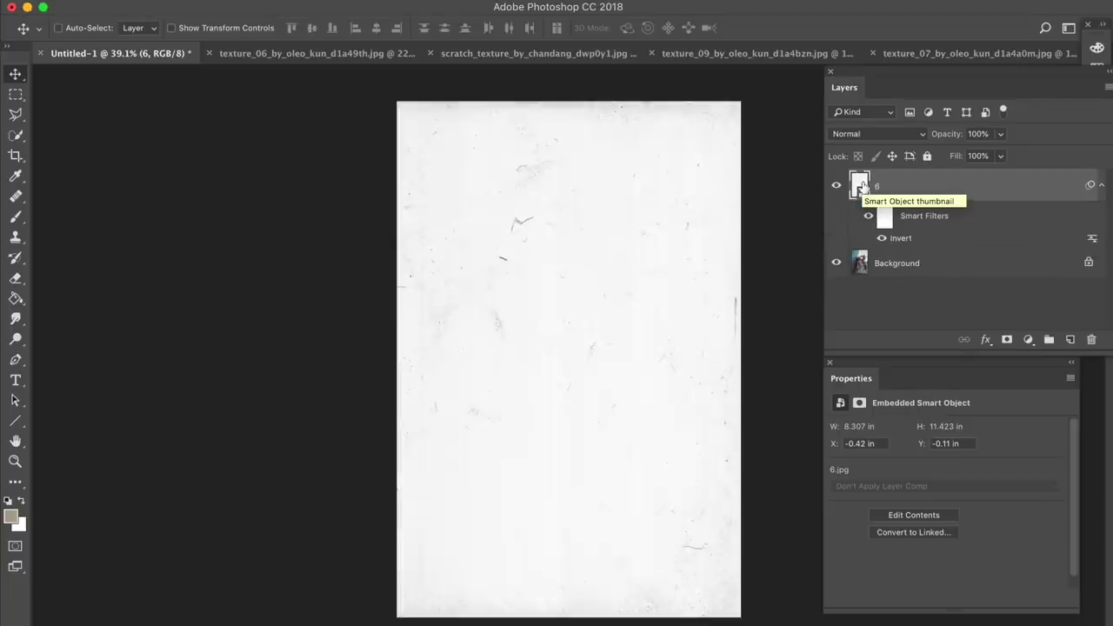
pyautogui.click(890, 139)
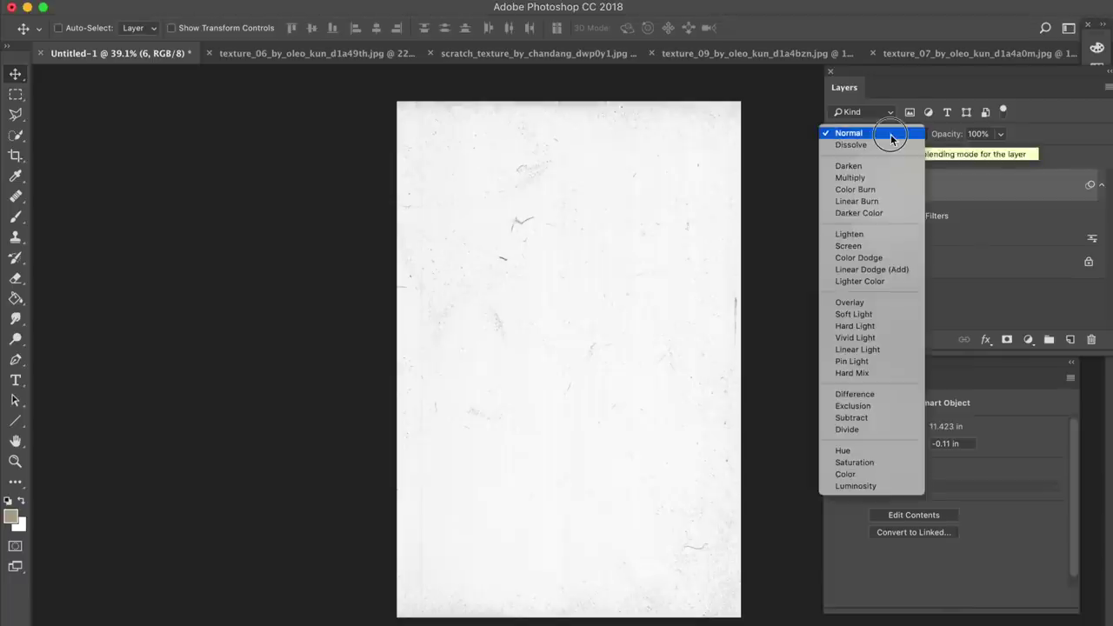
pyautogui.click(872, 180)
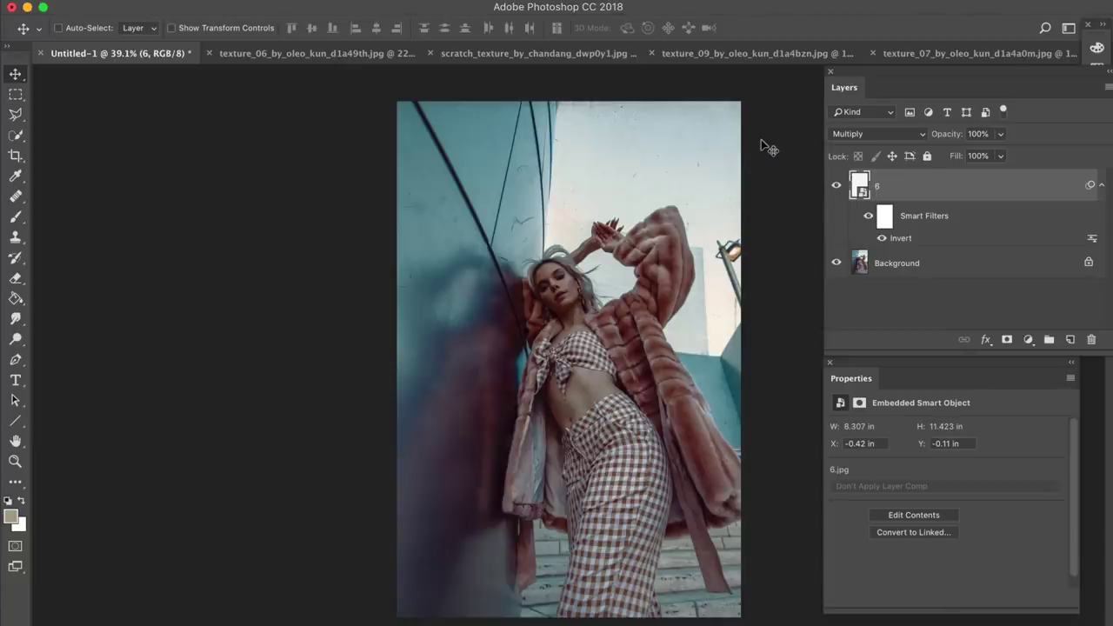
# Rotate and scale texture 19 to fill the canvas, blend it with Screen, then duplicate and undo.
pyautogui.moveTo(638, 174); pyautogui.dragTo(419, 306)
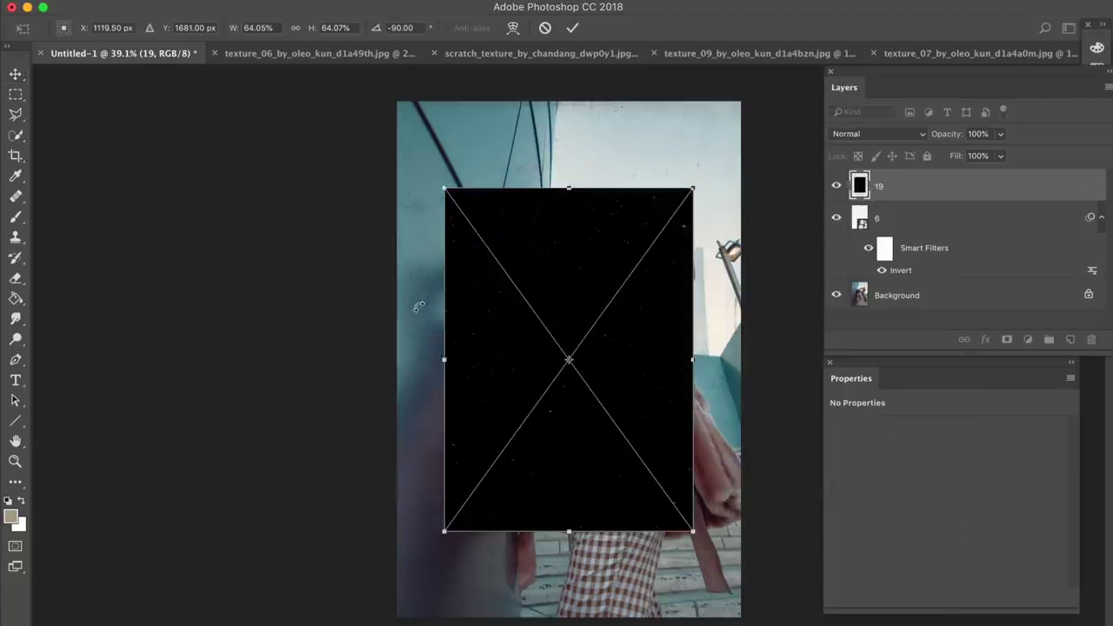
pyautogui.moveTo(693, 188); pyautogui.dragTo(778, 99)
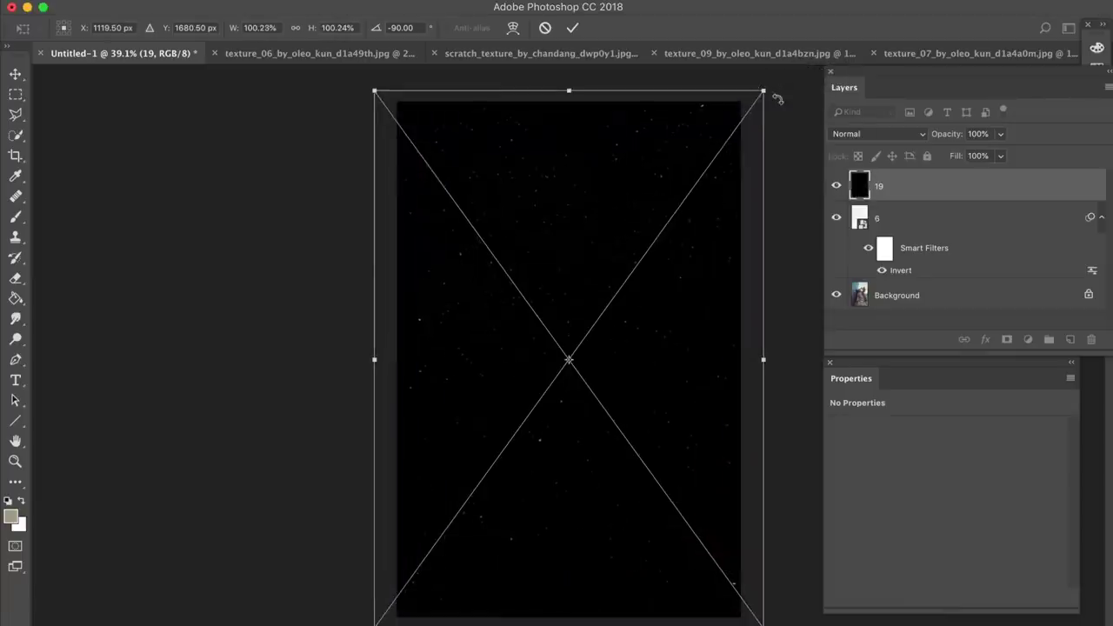
pyautogui.press('Return')
pyautogui.click(908, 134)
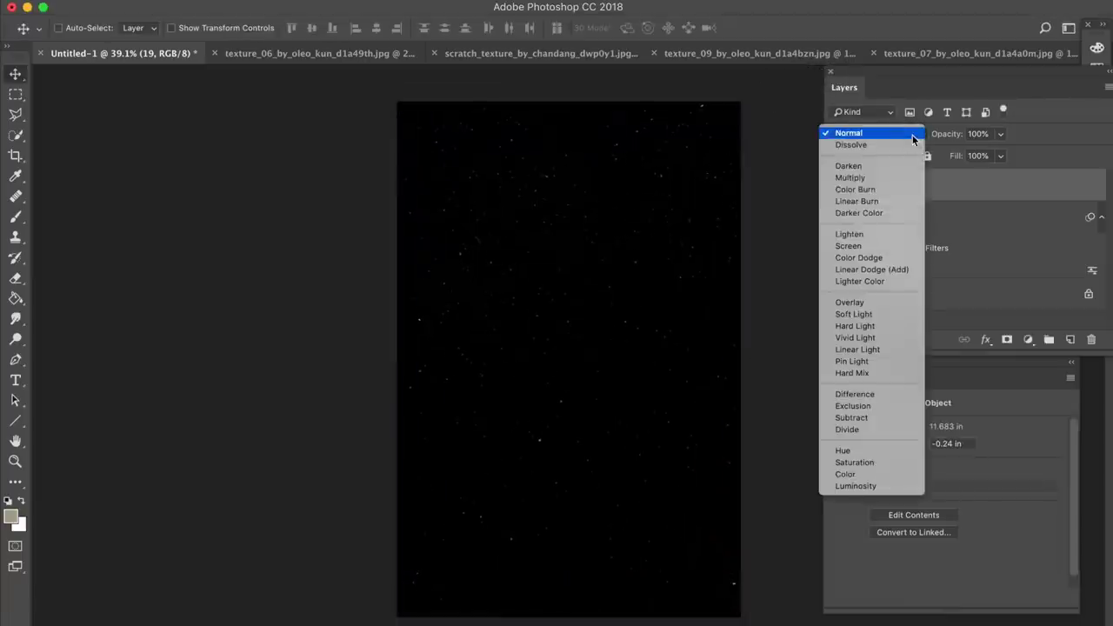
pyautogui.click(872, 247)
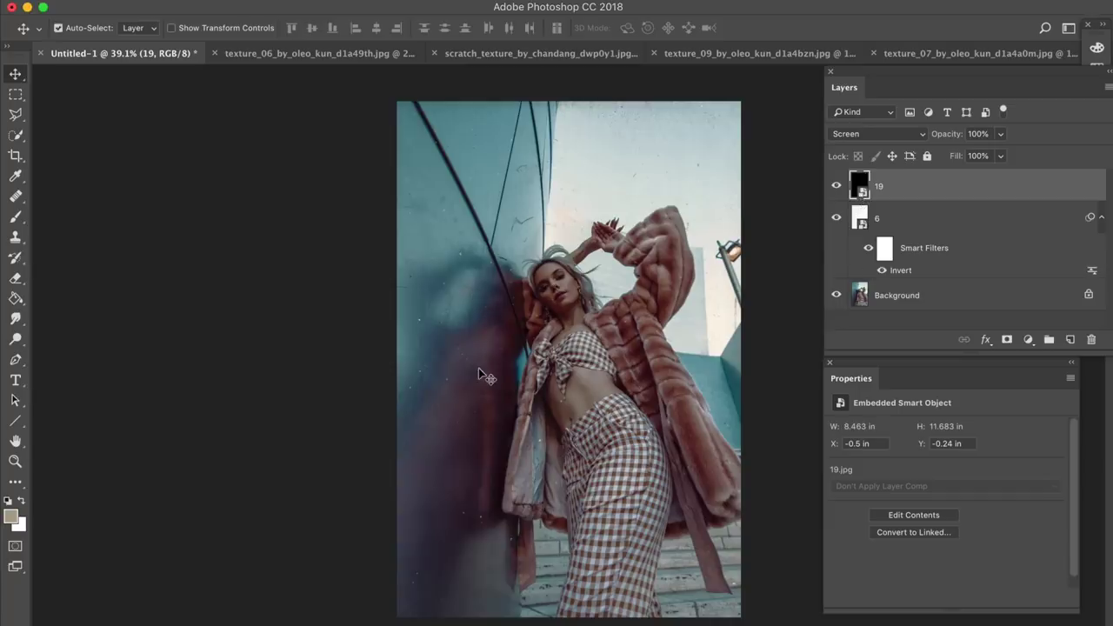
pyautogui.press('super+j')
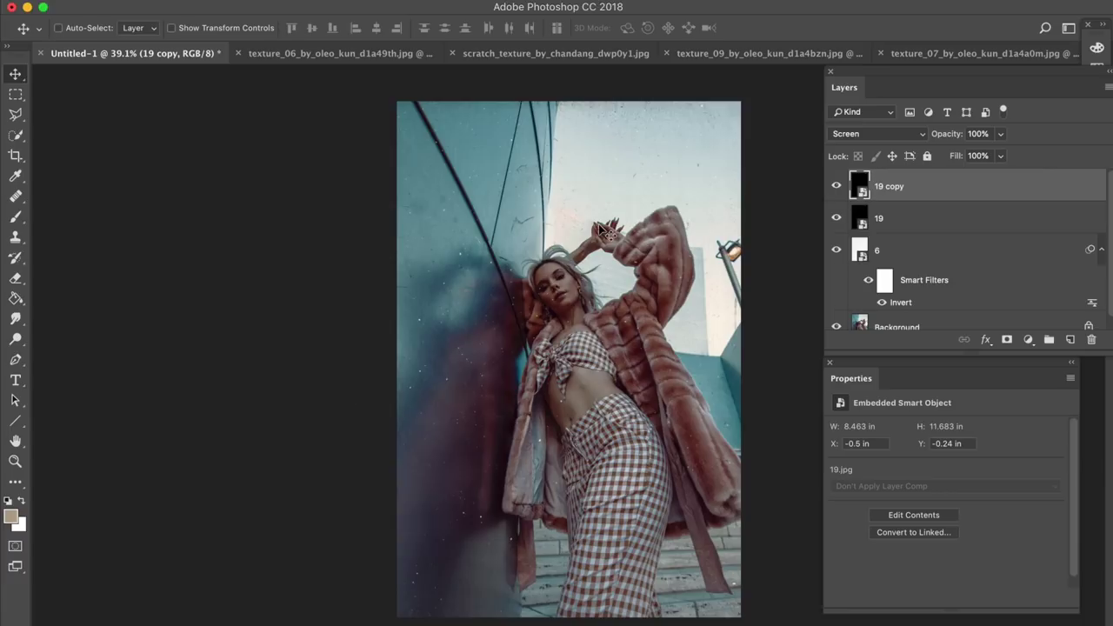
pyautogui.press('super+z')
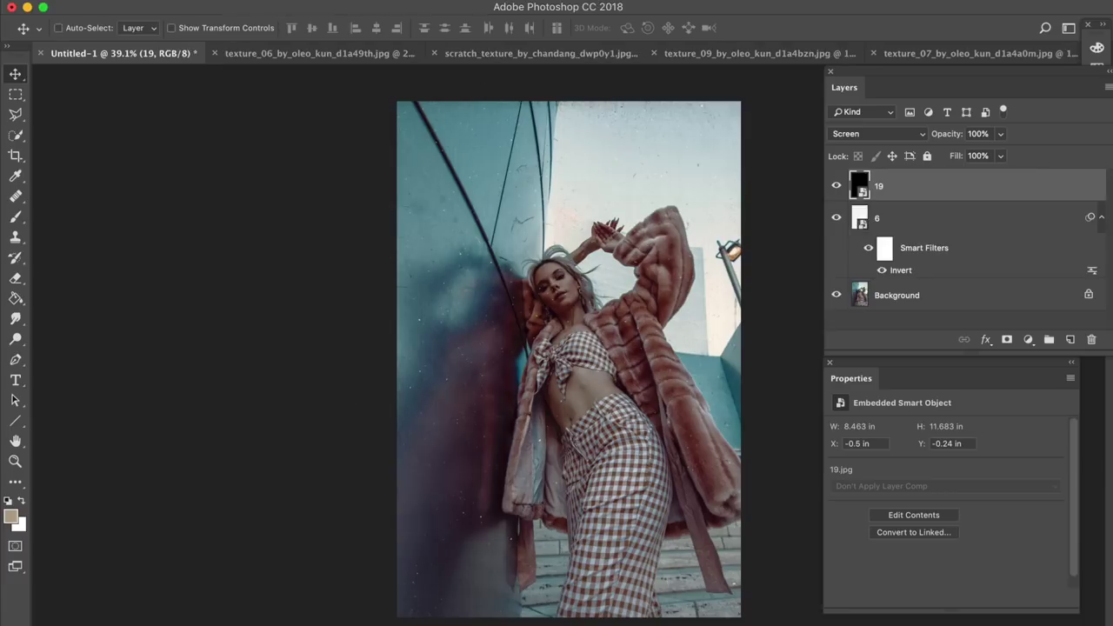
# Add a Levels 1 adjustment layer and clip it to texture layer 19.
pyautogui.click(260, 1)
pyautogui.moveTo(404, 205)
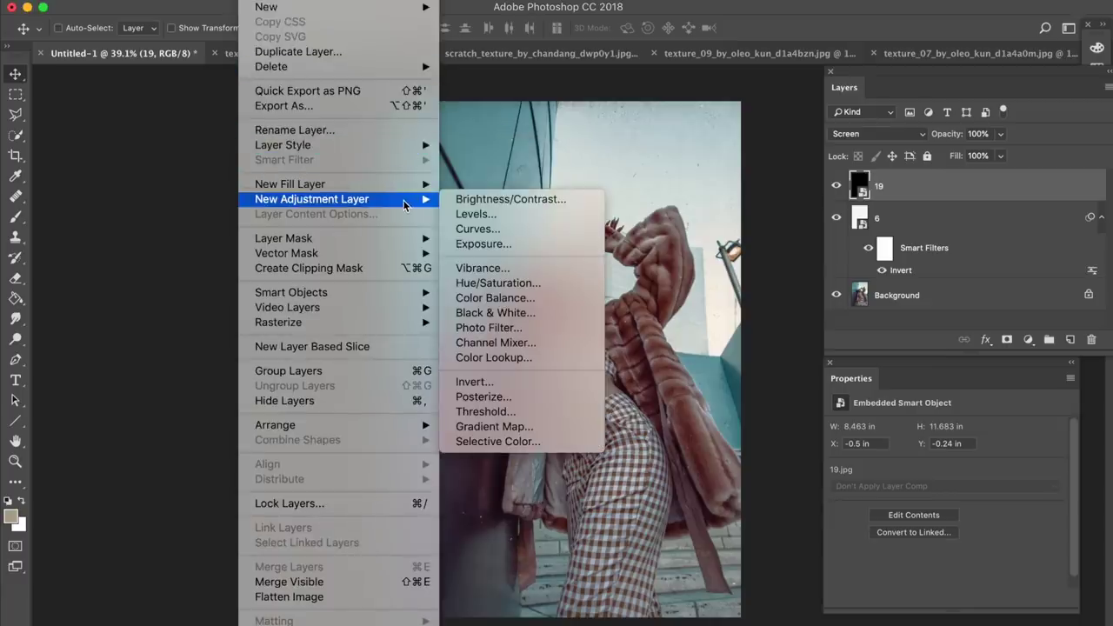
pyautogui.click(470, 215)
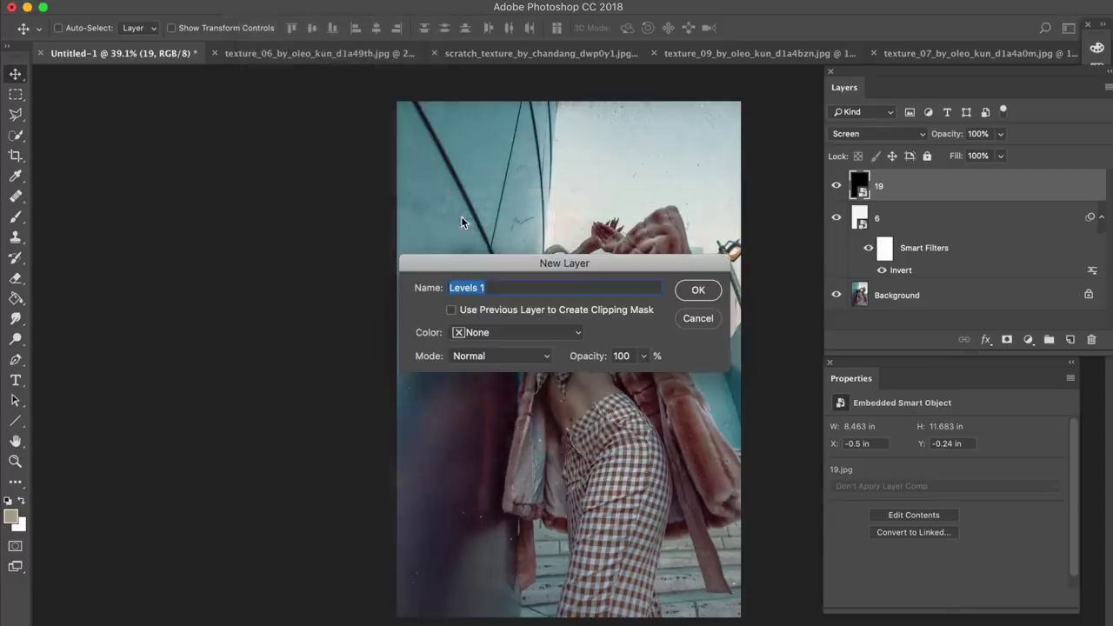
pyautogui.click(704, 295)
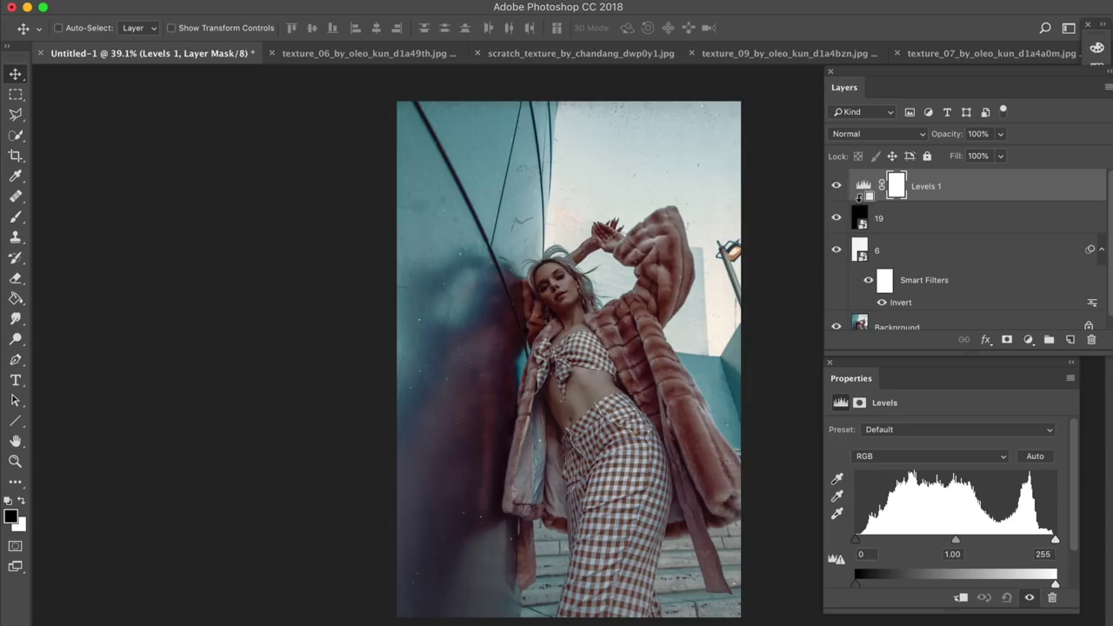
pyautogui.keyDown('alt'); pyautogui.click(860, 195); pyautogui.keyUp('alt')
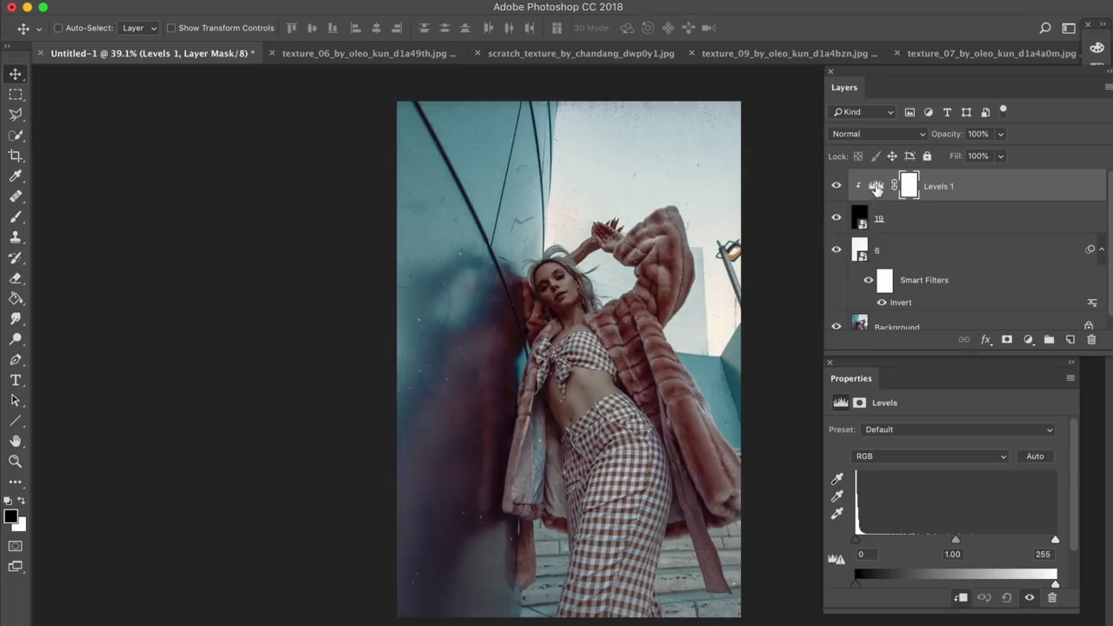
pyautogui.click(876, 187)
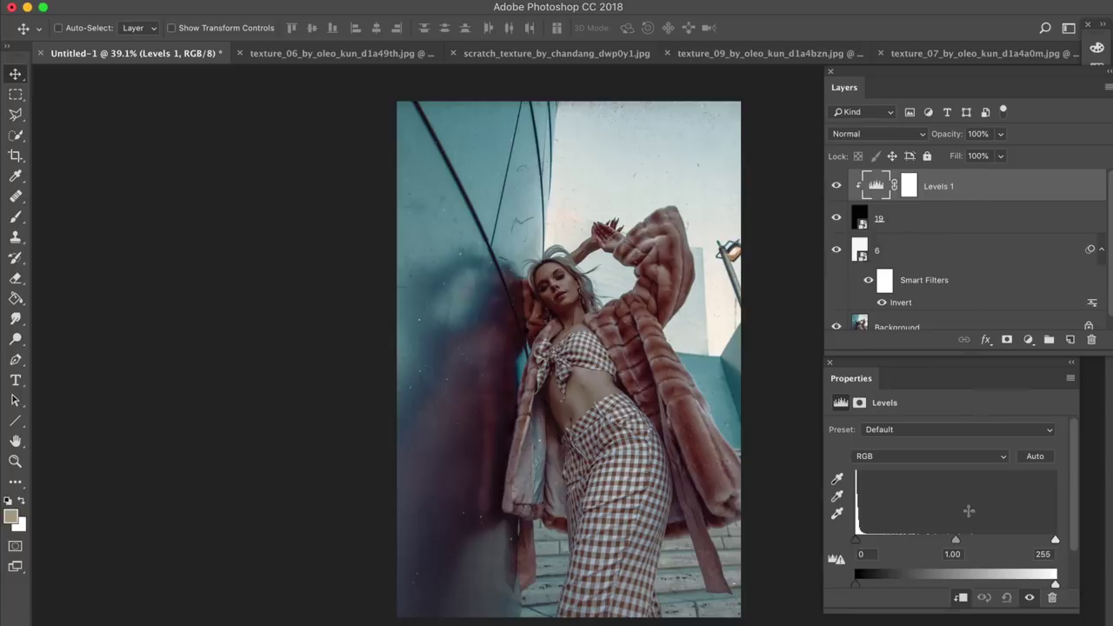
# Set the Levels input to 0 / 1.28 / 193 and raise the output black to 24.
pyautogui.moveTo(1055, 541); pyautogui.dragTo(995, 539)
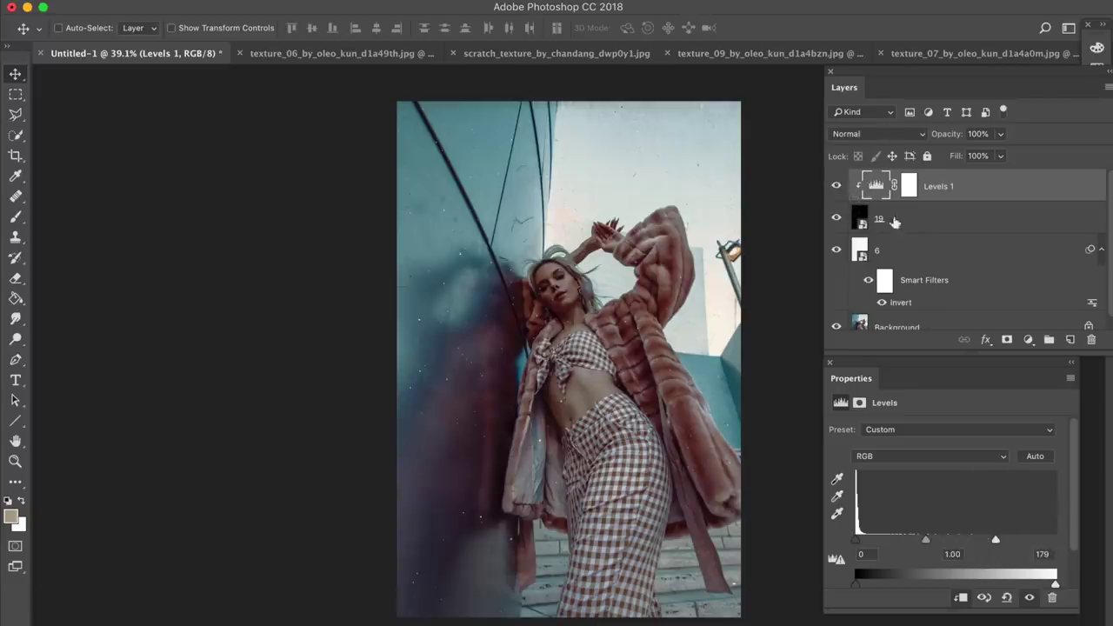
pyautogui.click(927, 540)
pyautogui.moveTo(927, 540)
pyautogui.mouseDown()
pyautogui.moveTo(882, 536)
pyautogui.moveTo(945, 537)
pyautogui.moveTo(867, 541)
pyautogui.moveTo(913, 539)
pyautogui.mouseUp()
pyautogui.click(853, 540)
pyautogui.moveTo(994, 539); pyautogui.dragTo(1057, 546)
pyautogui.scroll(-2, 1009, 541)
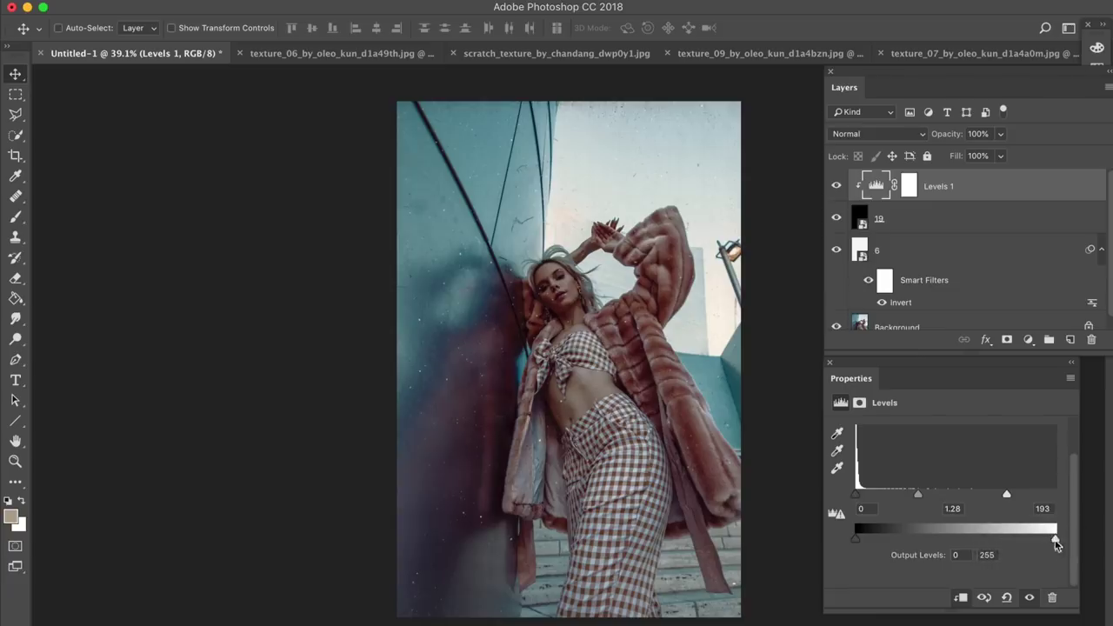
pyautogui.moveTo(855, 541); pyautogui.dragTo(912, 546)
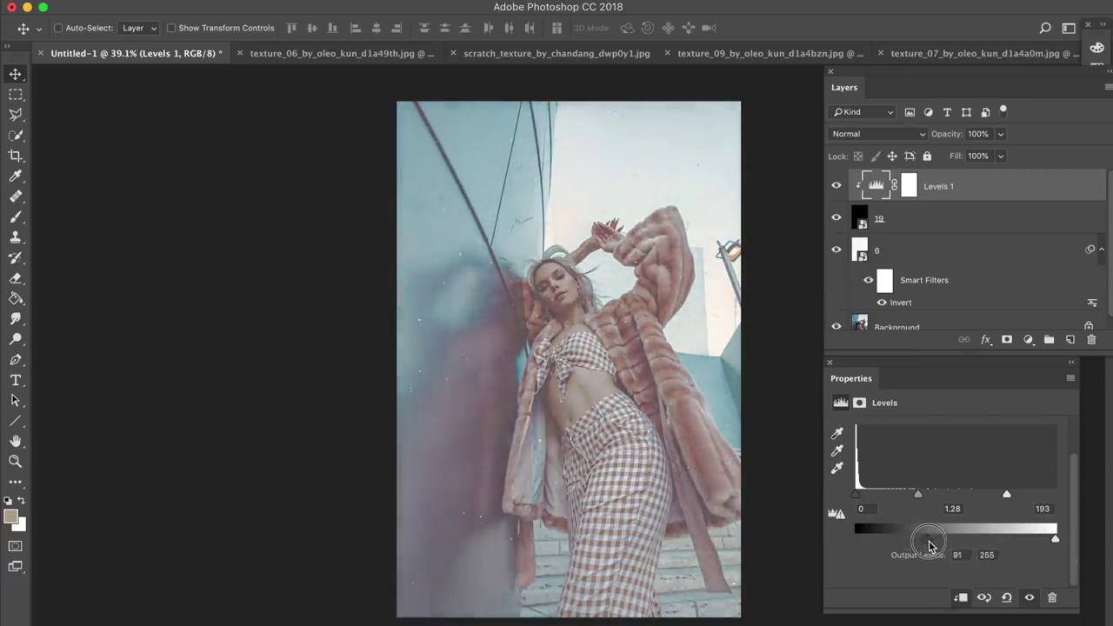
pyautogui.moveTo(929, 545); pyautogui.dragTo(874, 541)
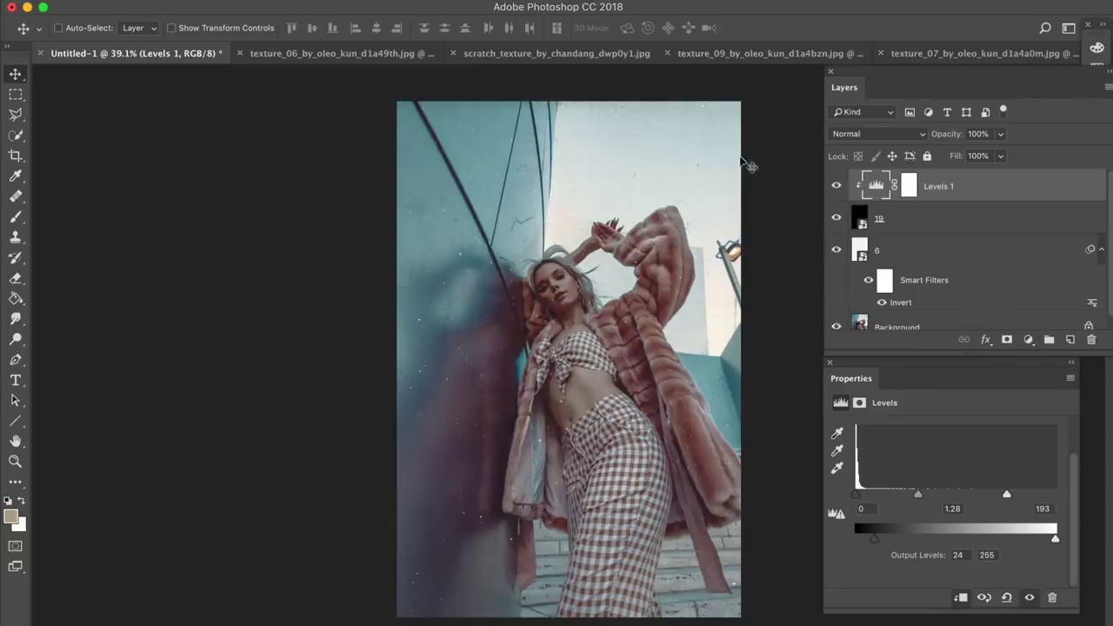
# Add a Gradient Fill layer and set its left colour stop to strong red d0002c.
pyautogui.click(1028, 340)
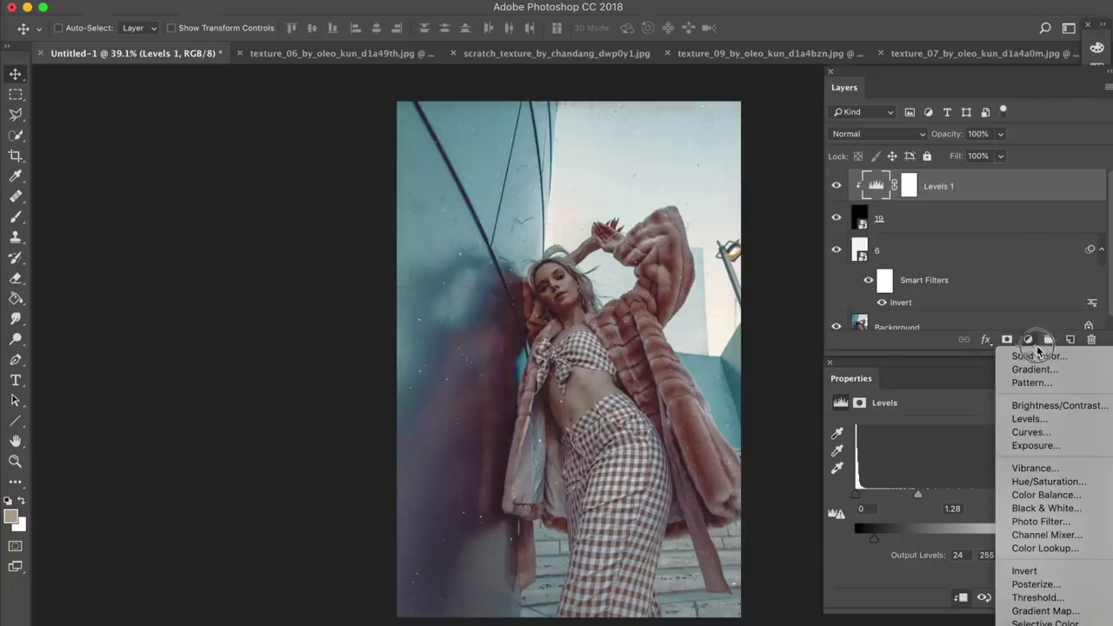
pyautogui.click(1035, 369)
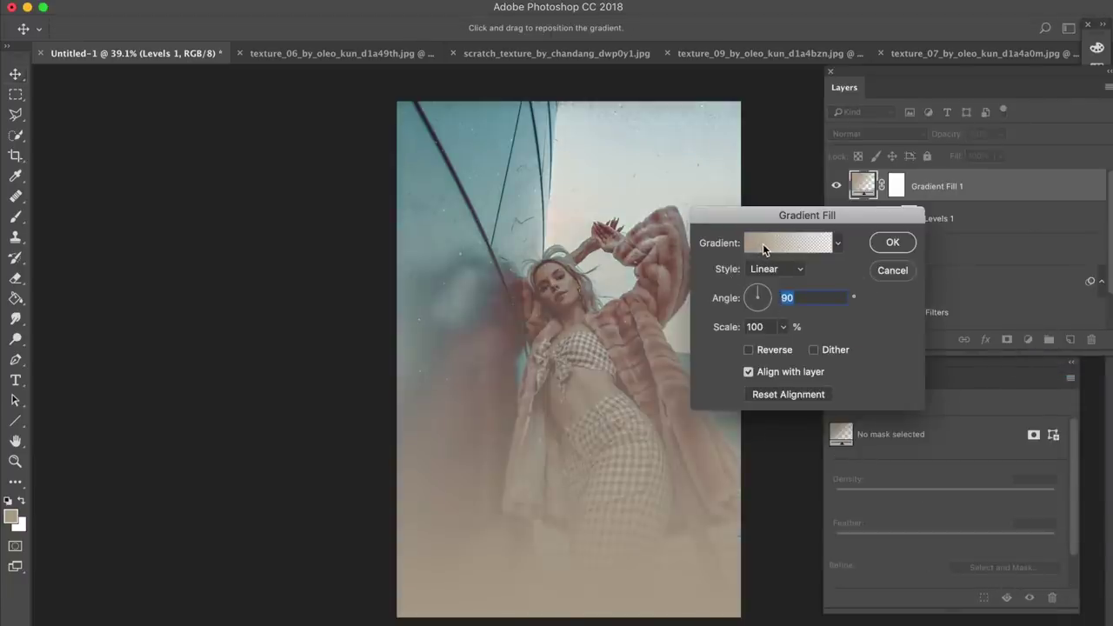
pyautogui.click(762, 244)
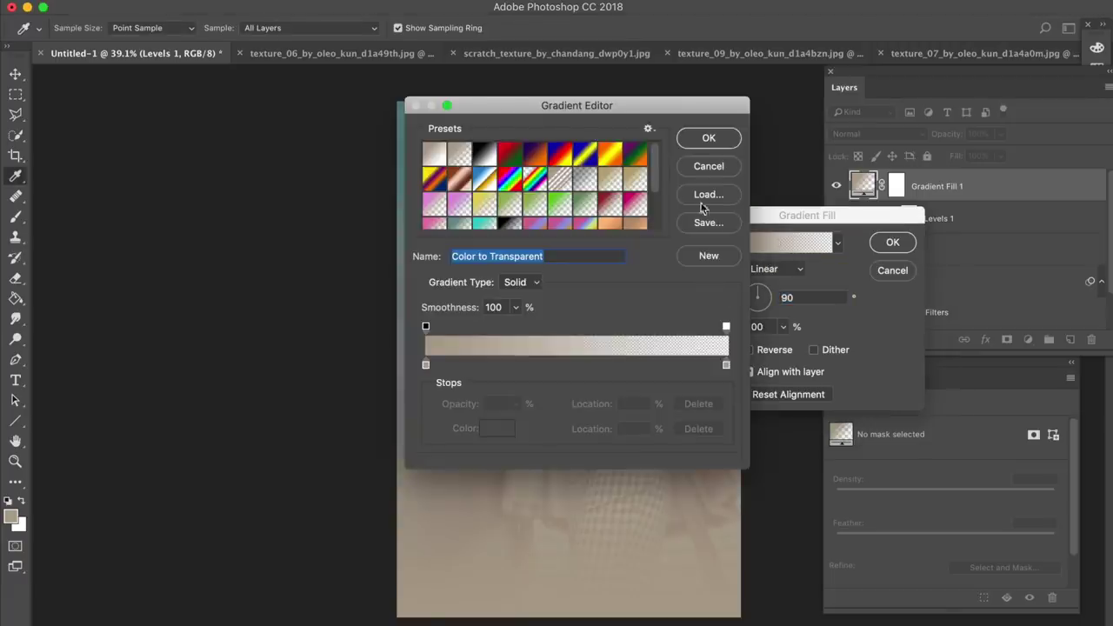
pyautogui.moveTo(613, 110); pyautogui.dragTo(886, 127)
pyautogui.scroll(-4, 905, 189)
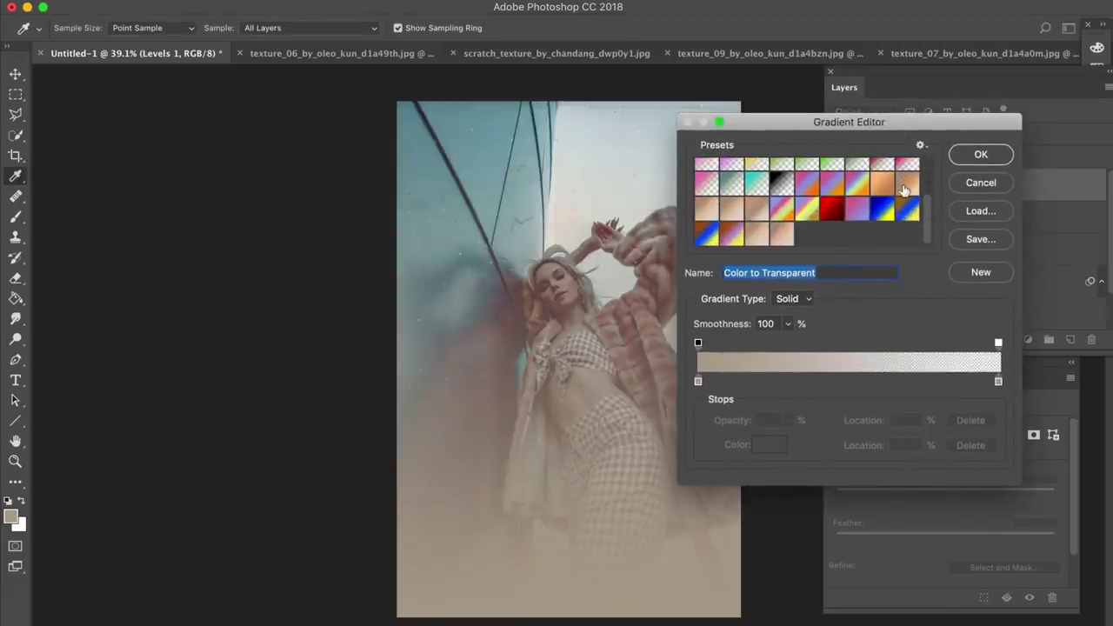
pyautogui.click(699, 382)
pyautogui.click(770, 444)
pyautogui.click(939, 291)
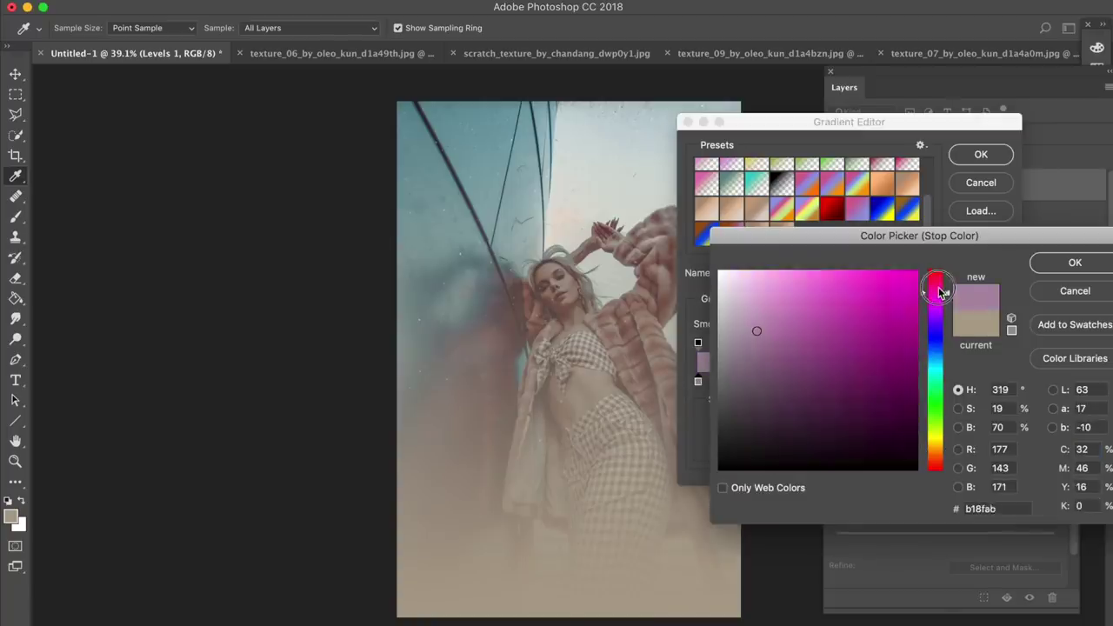
pyautogui.moveTo(939, 291); pyautogui.dragTo(938, 277)
pyautogui.click(919, 306)
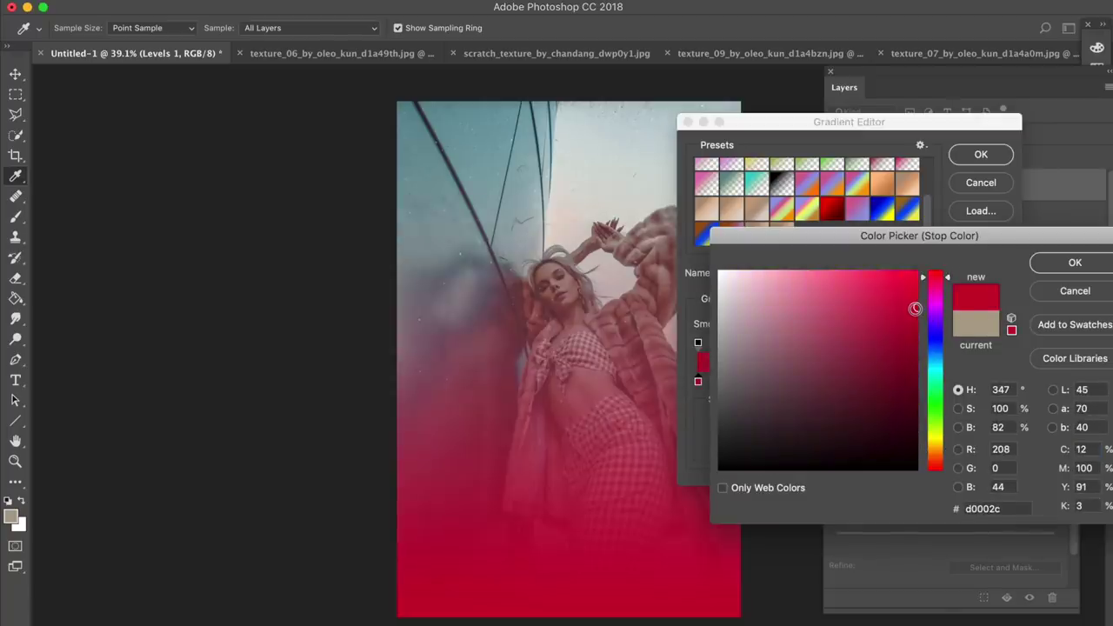
pyautogui.press('Return')
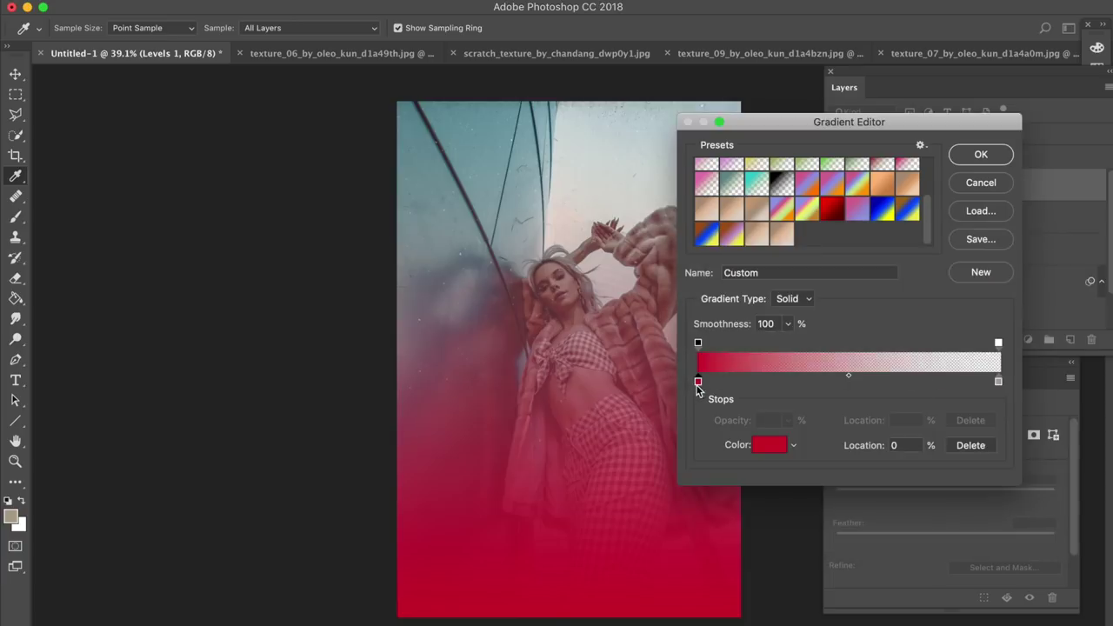
# Pull the gradient's opacity midpoint toward the red end, to location 9.
pyautogui.click(998, 343)
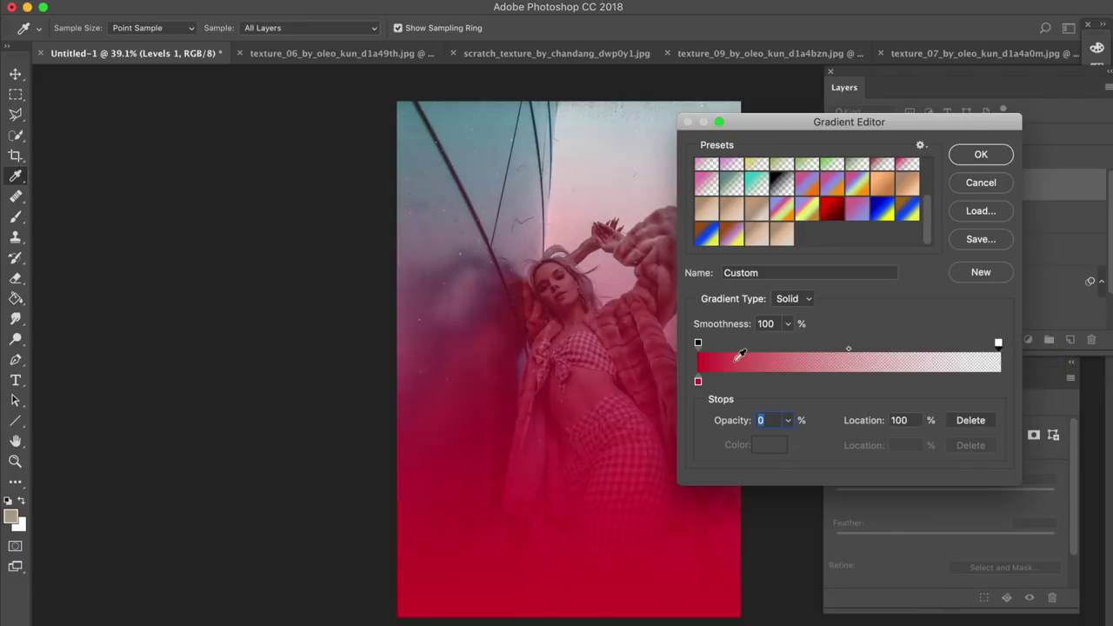
pyautogui.moveTo(849, 348); pyautogui.dragTo(749, 349)
pyautogui.moveTo(757, 120); pyautogui.dragTo(840, 119)
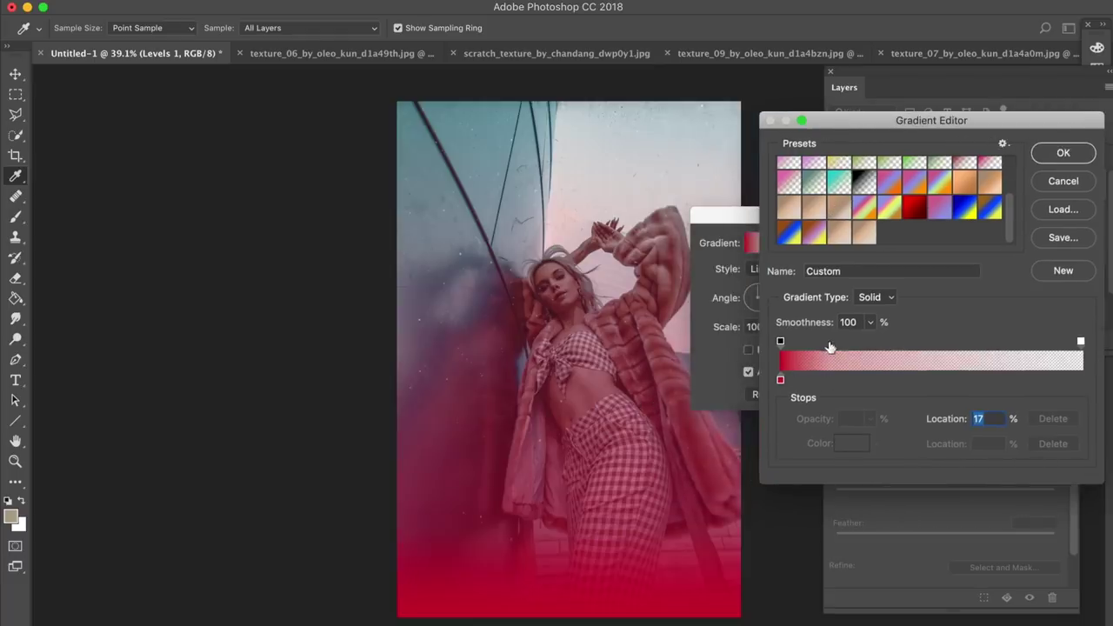
pyautogui.moveTo(830, 346); pyautogui.dragTo(820, 346)
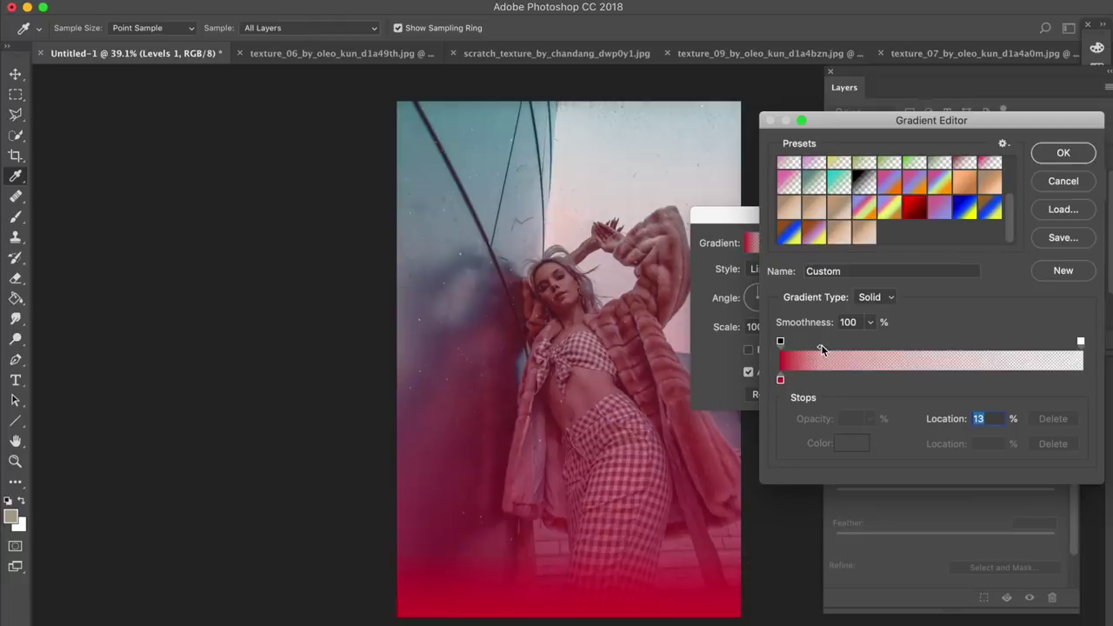
pyautogui.moveTo(823, 345); pyautogui.dragTo(810, 350)
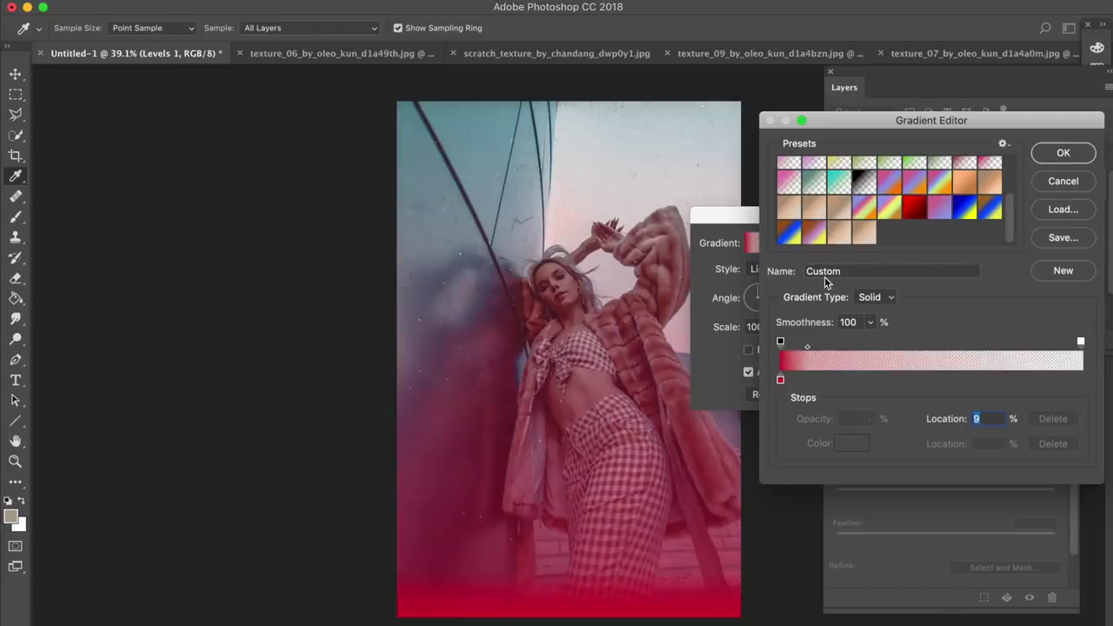
# Reverse the gradient, angle it to about 178.56°, and drag the red band against the right edge.
pyautogui.click(1076, 153)
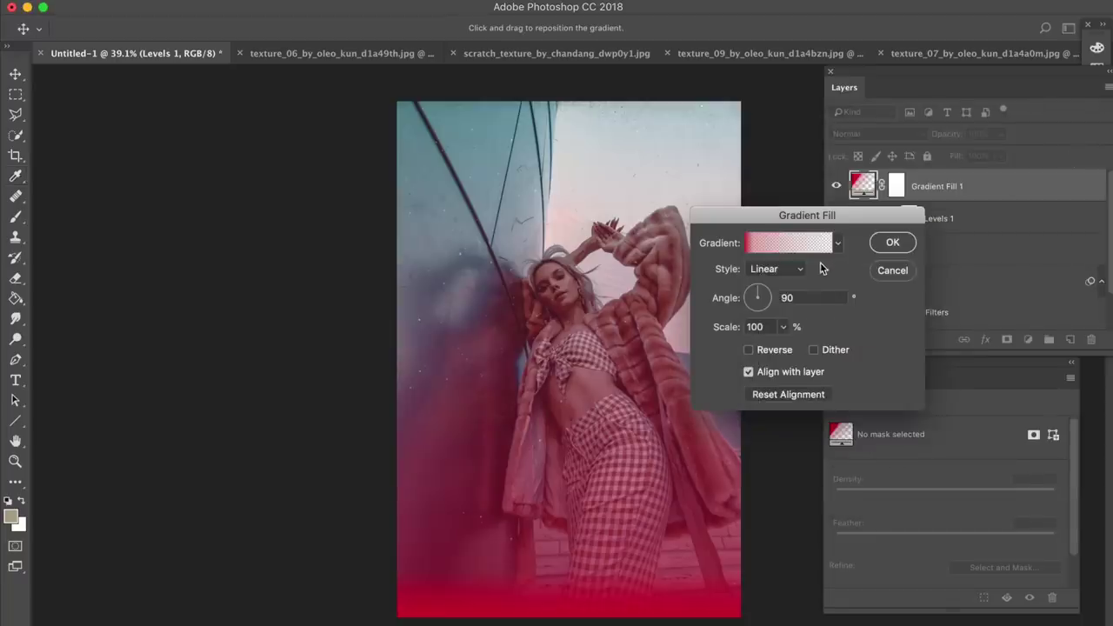
pyautogui.click(753, 301)
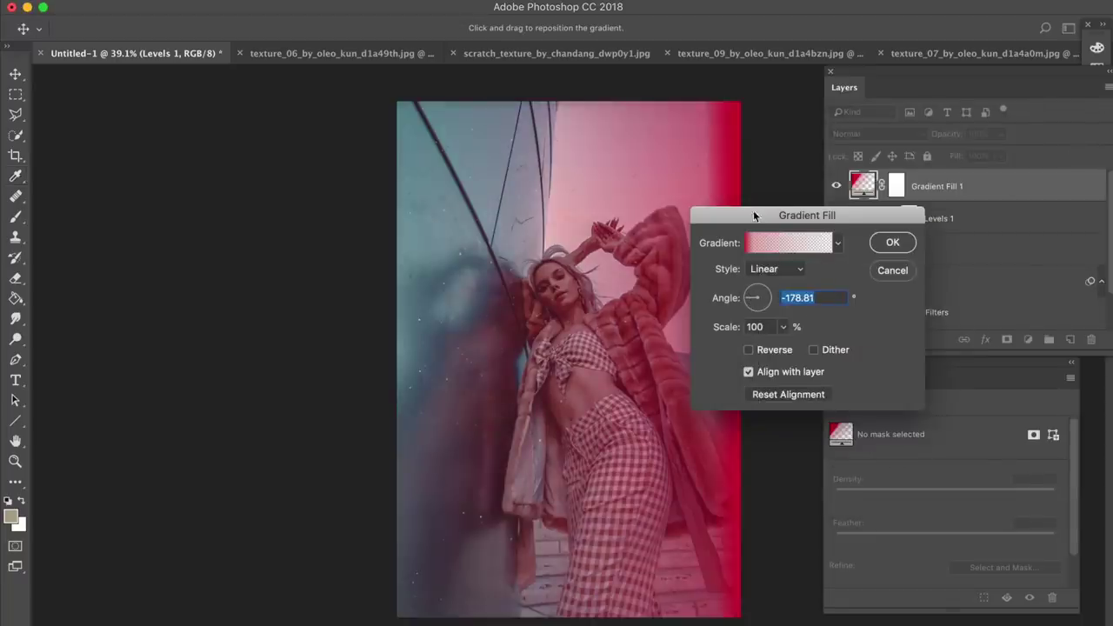
pyautogui.moveTo(755, 216); pyautogui.dragTo(862, 218)
pyautogui.click(858, 300)
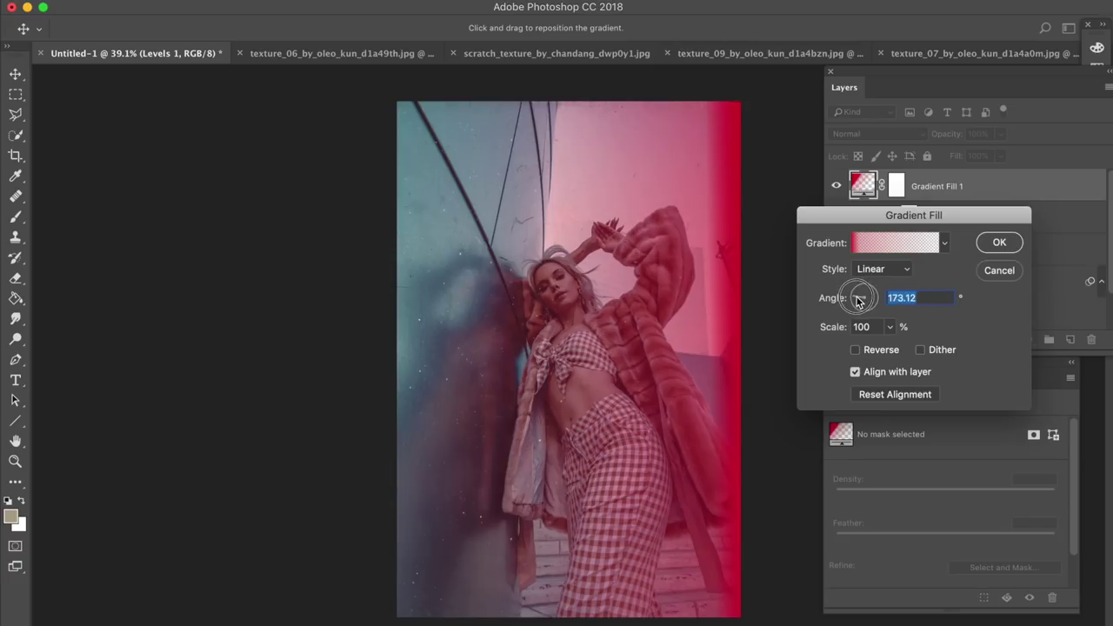
pyautogui.moveTo(858, 300); pyautogui.dragTo(858, 301)
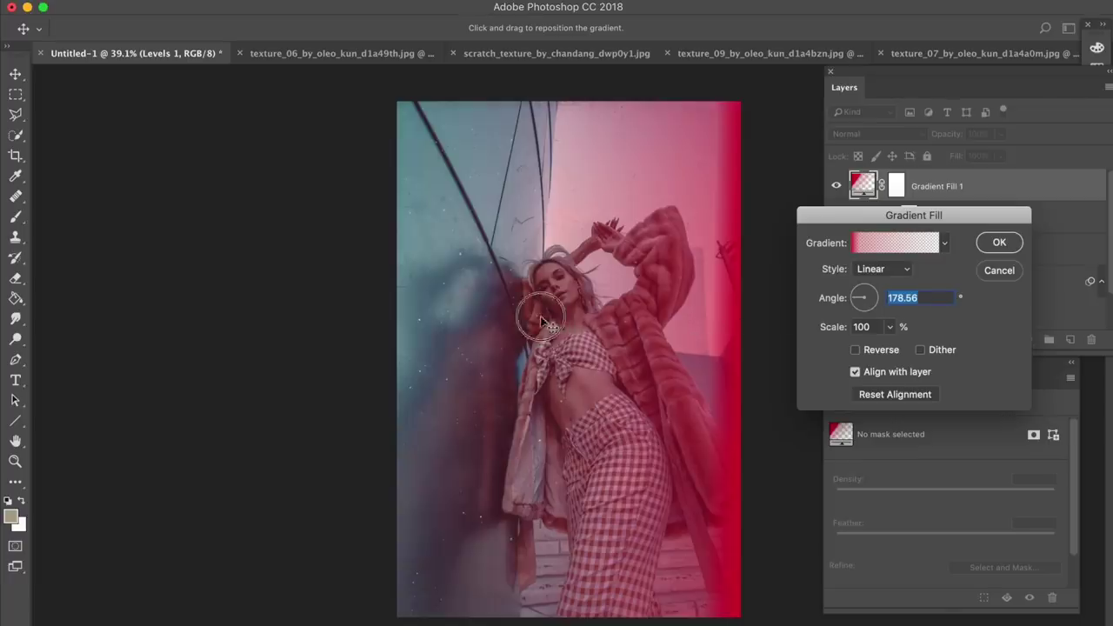
pyautogui.moveTo(558, 320); pyautogui.dragTo(558, 321)
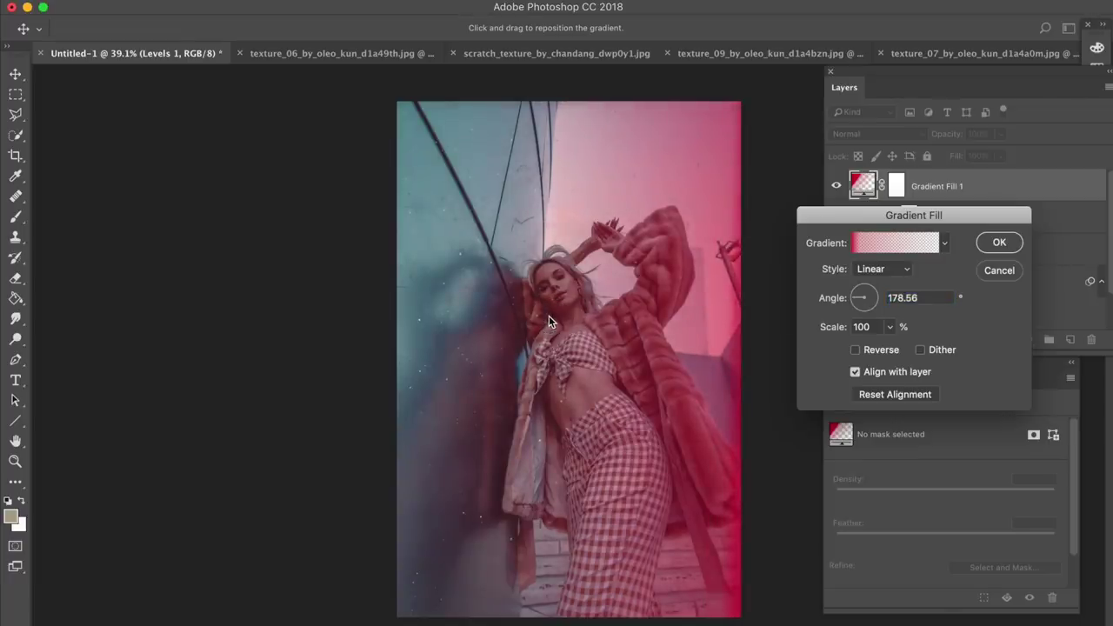
pyautogui.moveTo(632, 323)
pyautogui.mouseDown()
pyautogui.moveTo(609, 314)
pyautogui.moveTo(650, 325)
pyautogui.mouseUp()
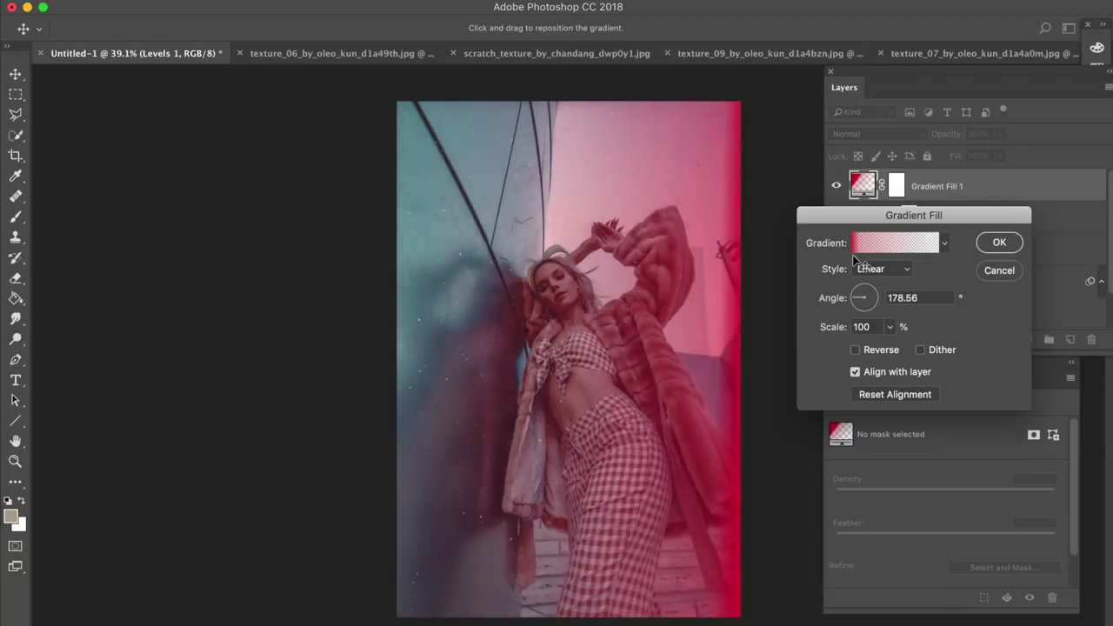
pyautogui.press('Return')
# Blend Gradient Fill 1 in Darken mode and move it down just above Background.
pyautogui.click(867, 136)
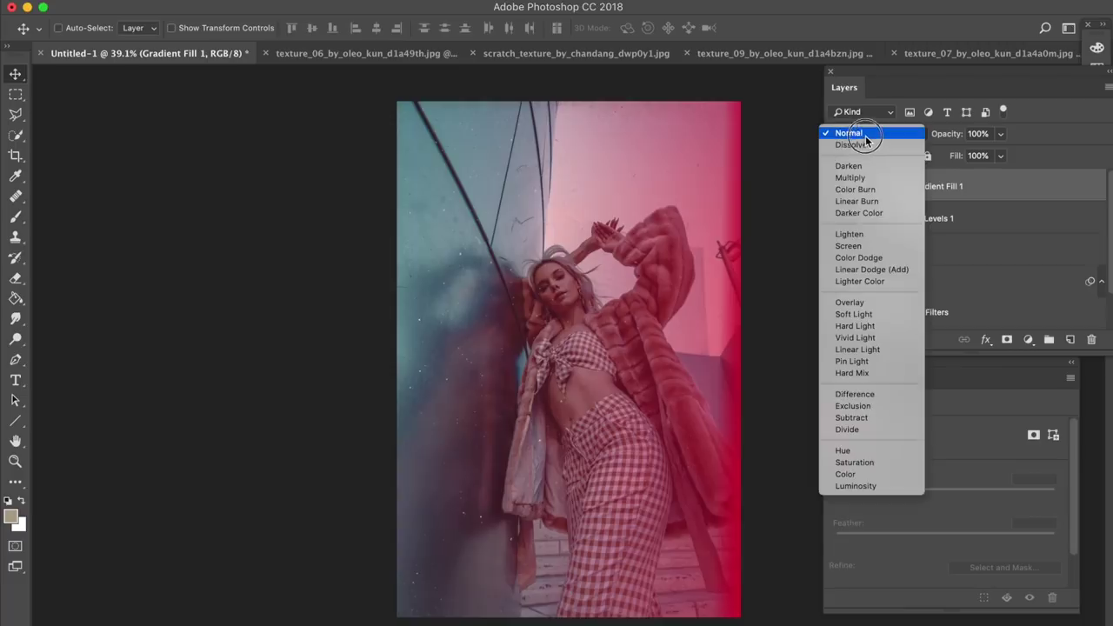
pyautogui.click(864, 166)
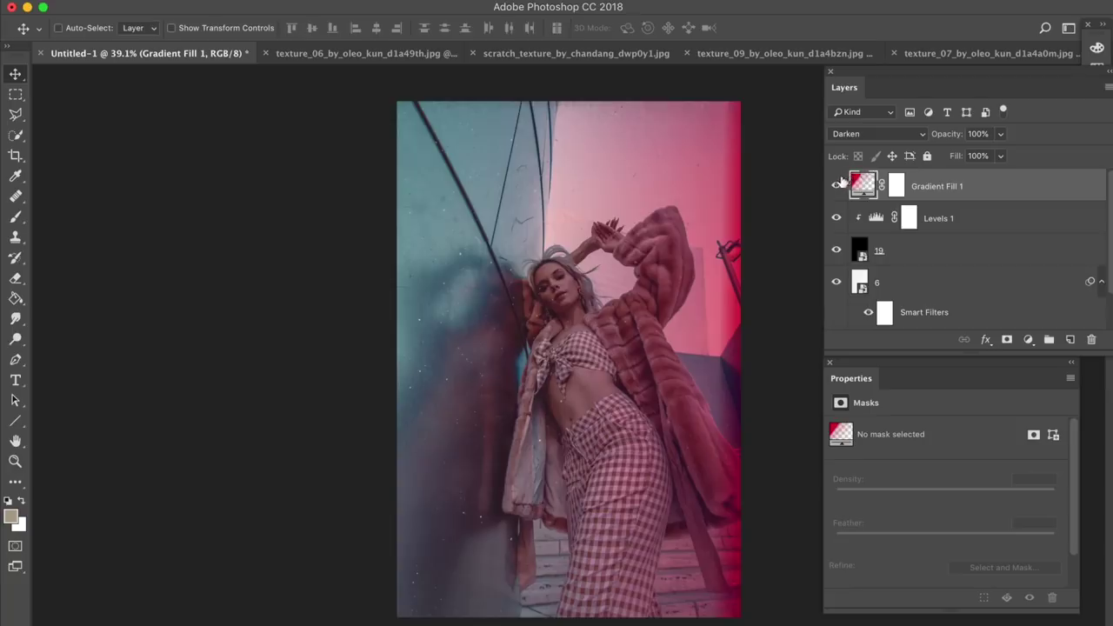
pyautogui.click(837, 187)
pyautogui.click(837, 188)
pyautogui.moveTo(969, 185); pyautogui.dragTo(923, 290)
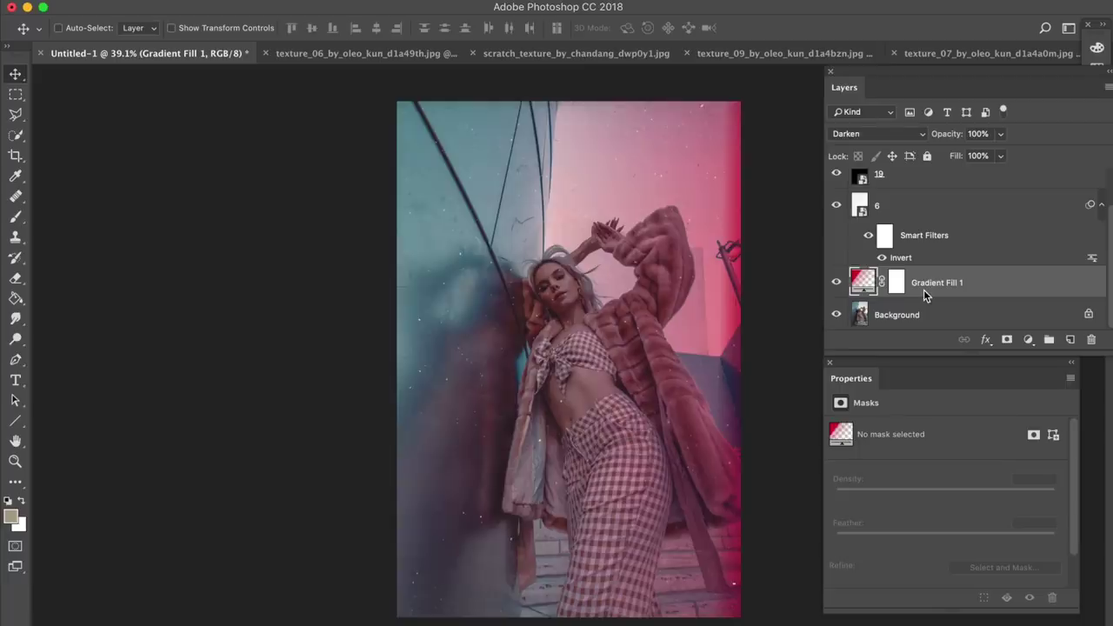
pyautogui.scroll(2, 923, 289)
# Add a new empty Layer 1 above Levels 1 and enlarge the brush to 600 px.
pyautogui.click(953, 189)
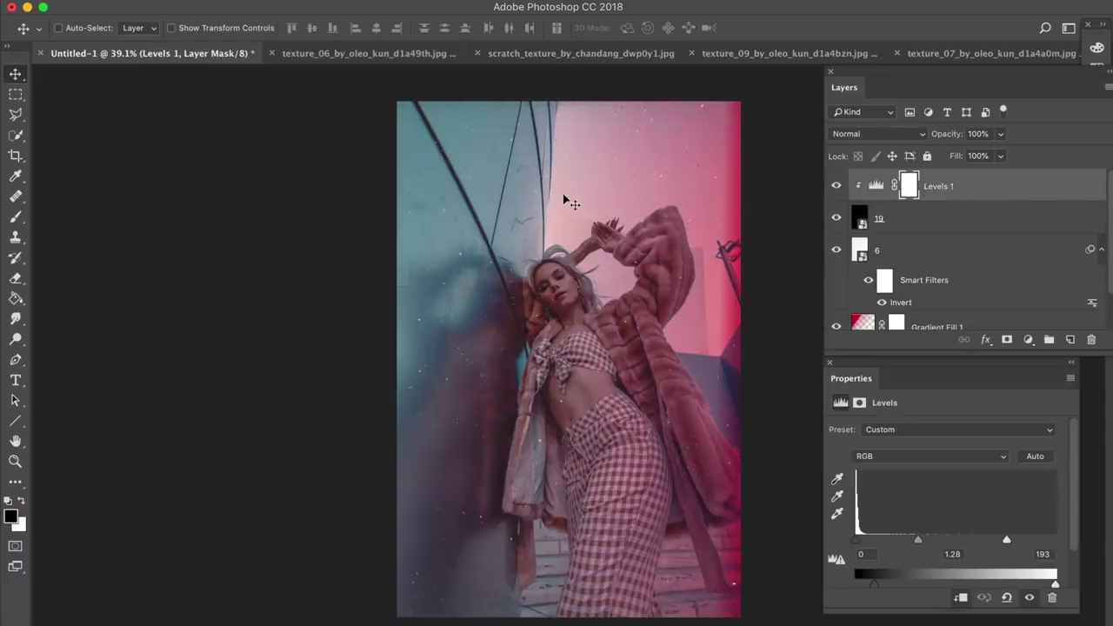
pyautogui.click(15, 219)
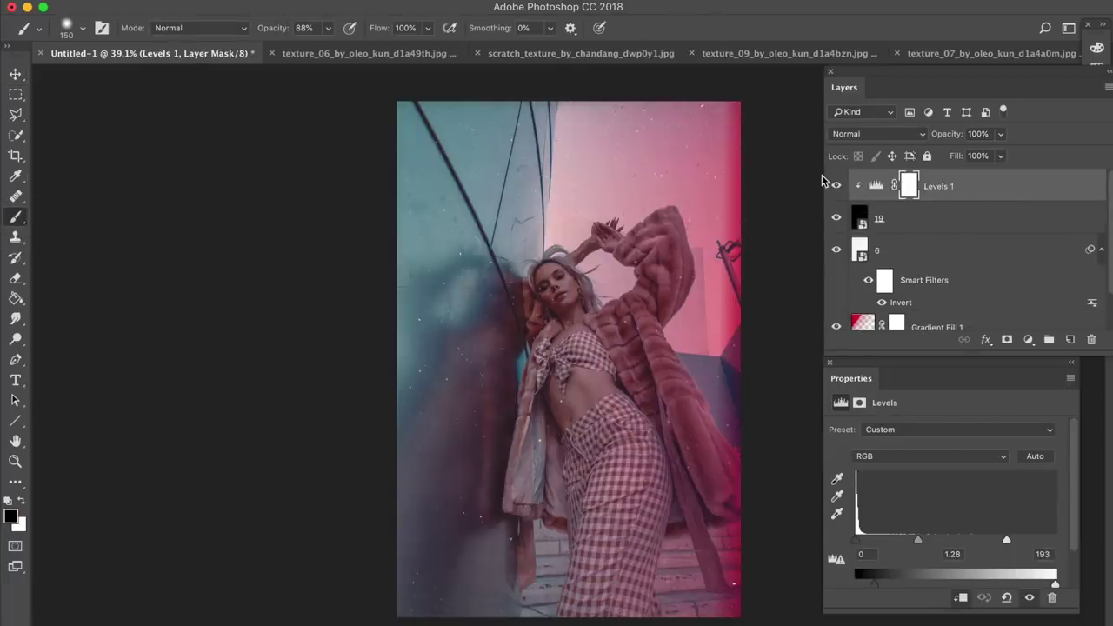
pyautogui.press('super+shift+n')
pyautogui.press('Return')
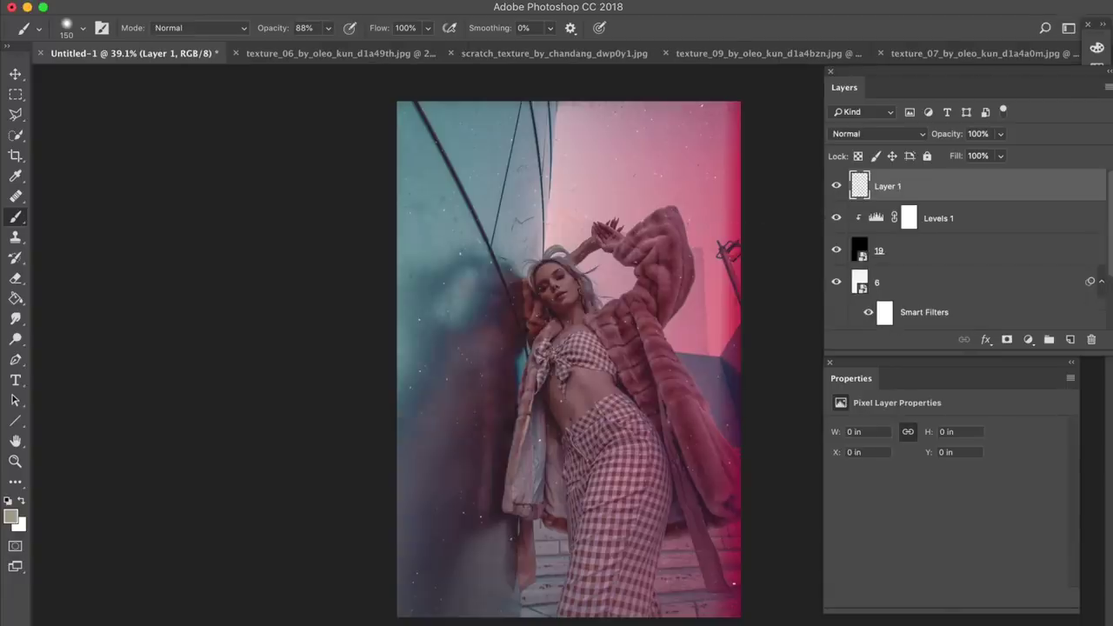
pyautogui.press(']')
pyautogui.press(']')
# Set the background colour to a saturated yellow, e4b808.
pyautogui.click(16, 526)
pyautogui.moveTo(936, 372); pyautogui.dragTo(934, 445)
pyautogui.click(900, 293)
pyautogui.moveTo(899, 293); pyautogui.dragTo(911, 291)
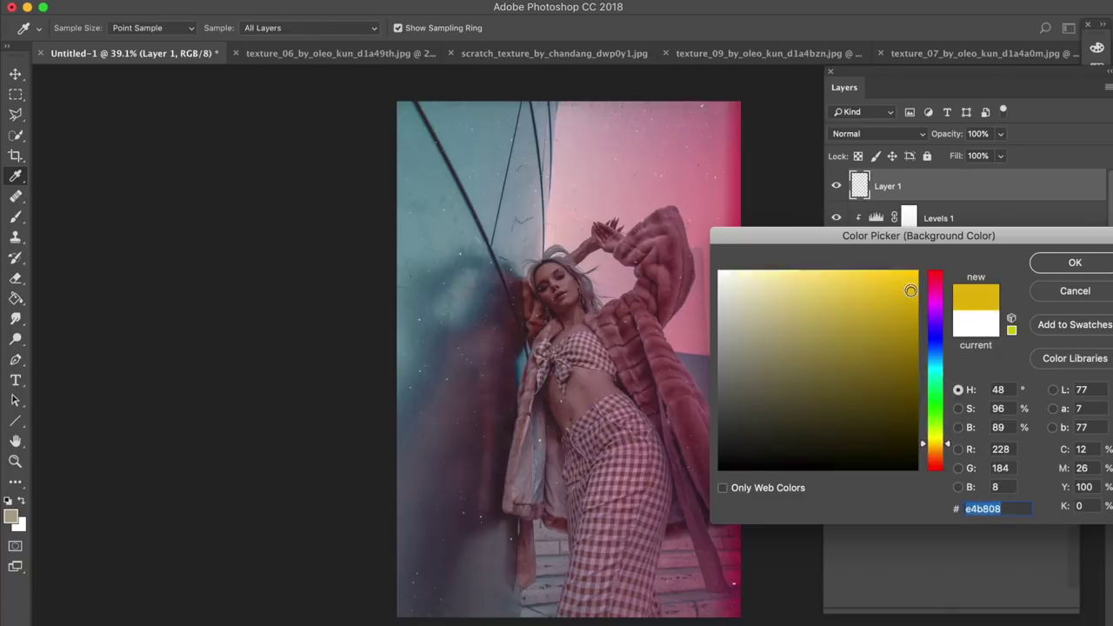
pyautogui.press('Return')
# Set Layer 1's blend mode to Darken.
pyautogui.press('b')
pyautogui.click(874, 133)
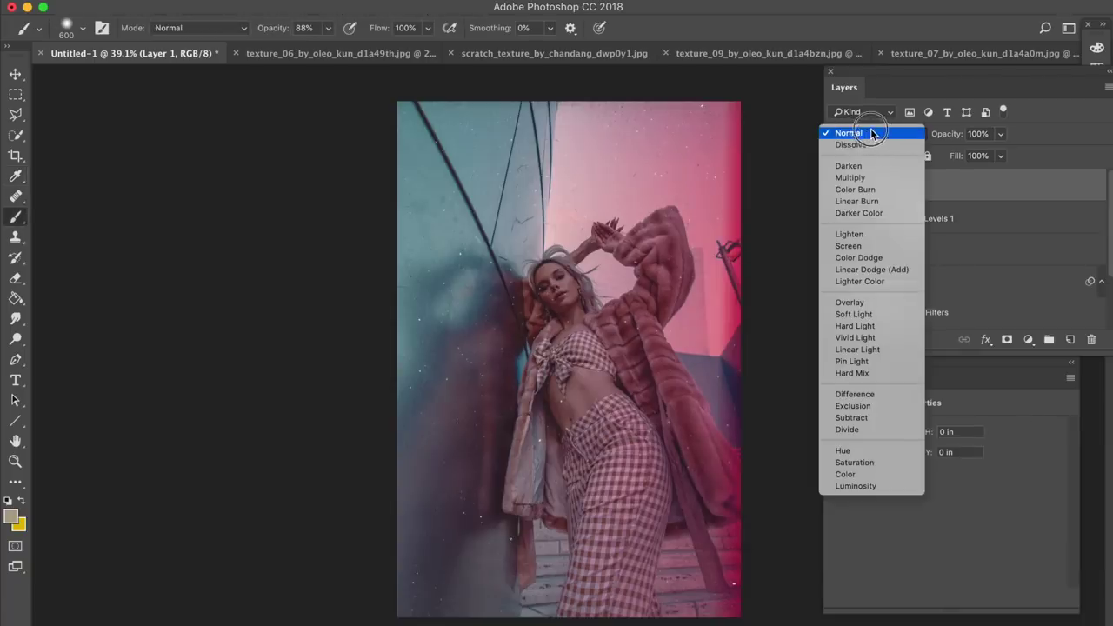
pyautogui.click(848, 165)
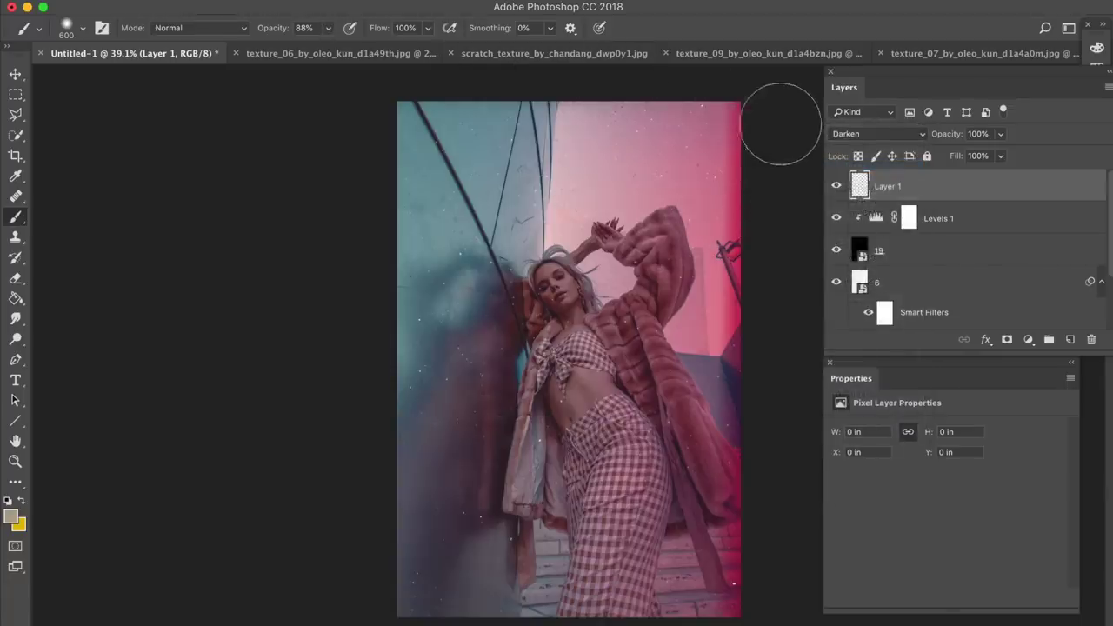
# Paint a broad green-yellow light leak down the left edge with an 800 px brush.
pyautogui.moveTo(780, 123)
pyautogui.mouseDown()
pyautogui.moveTo(775, 112)
pyautogui.moveTo(765, 450)
pyautogui.mouseUp()
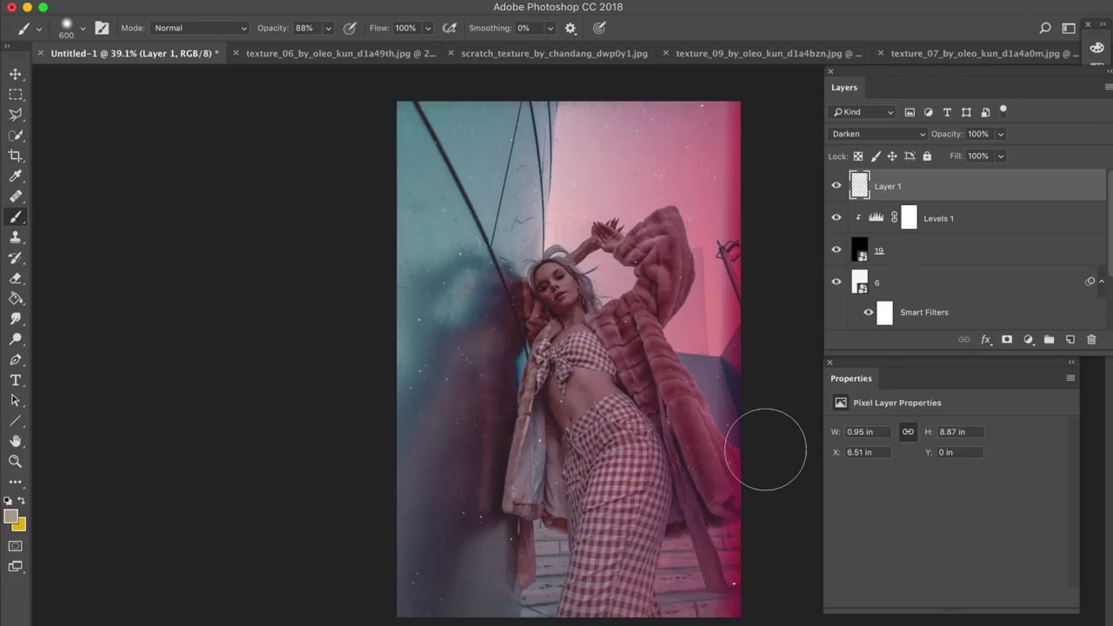
pyautogui.hotkey('ctrl', 'z')
pyautogui.press('x')
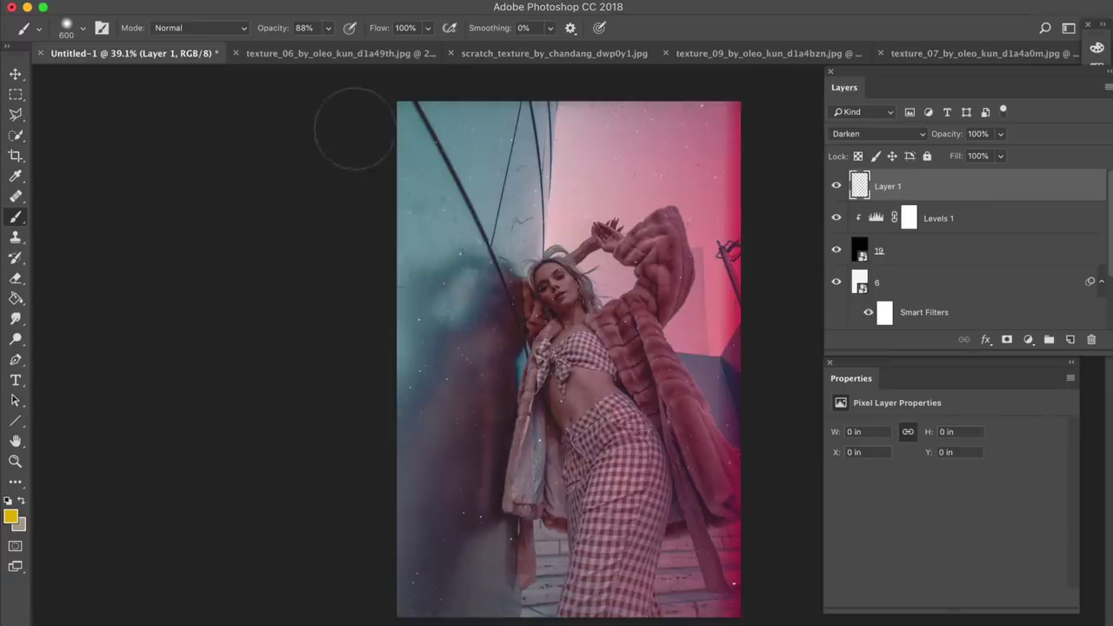
pyautogui.moveTo(368, 113); pyautogui.dragTo(360, 609)
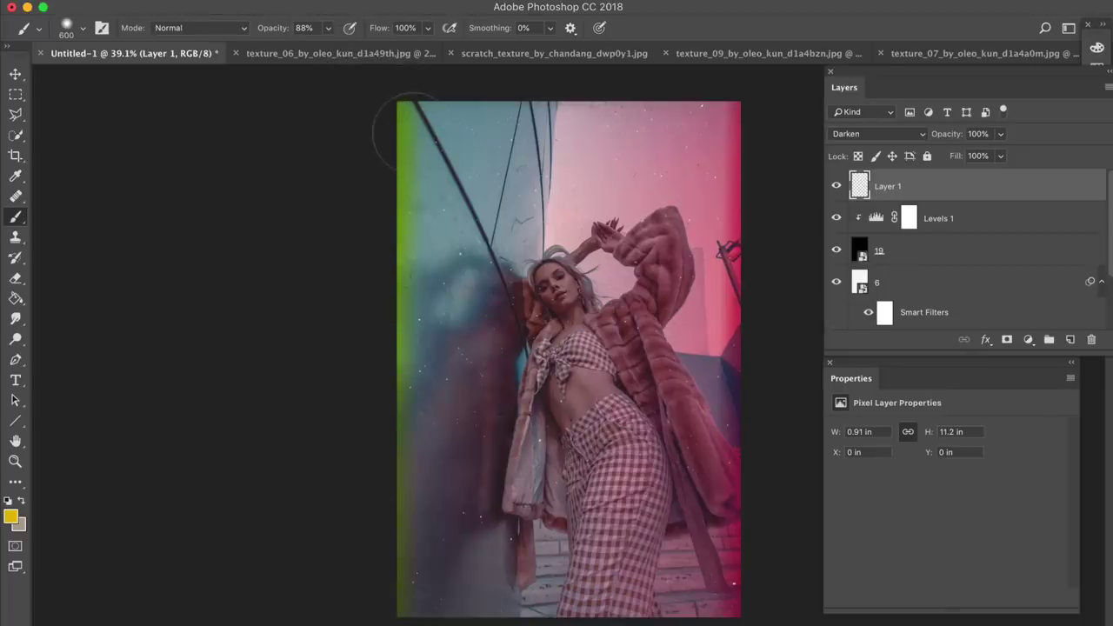
pyautogui.press(']')
pyautogui.press(']')
pyautogui.moveTo(423, 117); pyautogui.dragTo(373, 609)
# Group Layer 1 through Gradient Fill 1 into Group 1, then toggle it off and on to compare.
pyautogui.press('v')
pyautogui.click(957, 283)
pyautogui.scroll(-2, 956, 285)
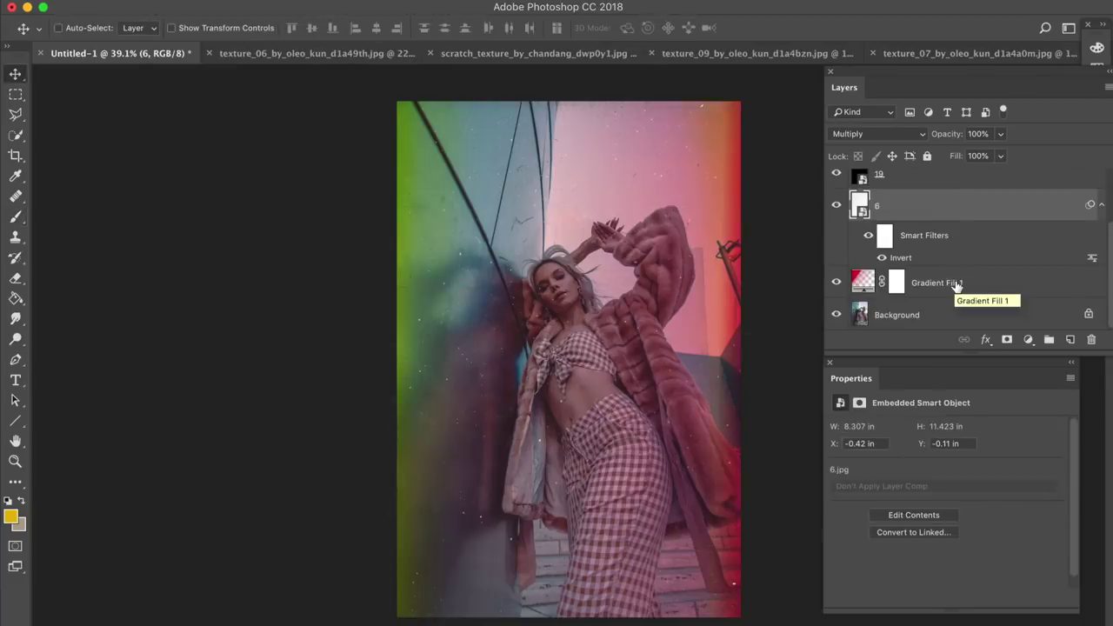
pyautogui.scroll(2, 957, 285)
pyautogui.click(956, 190)
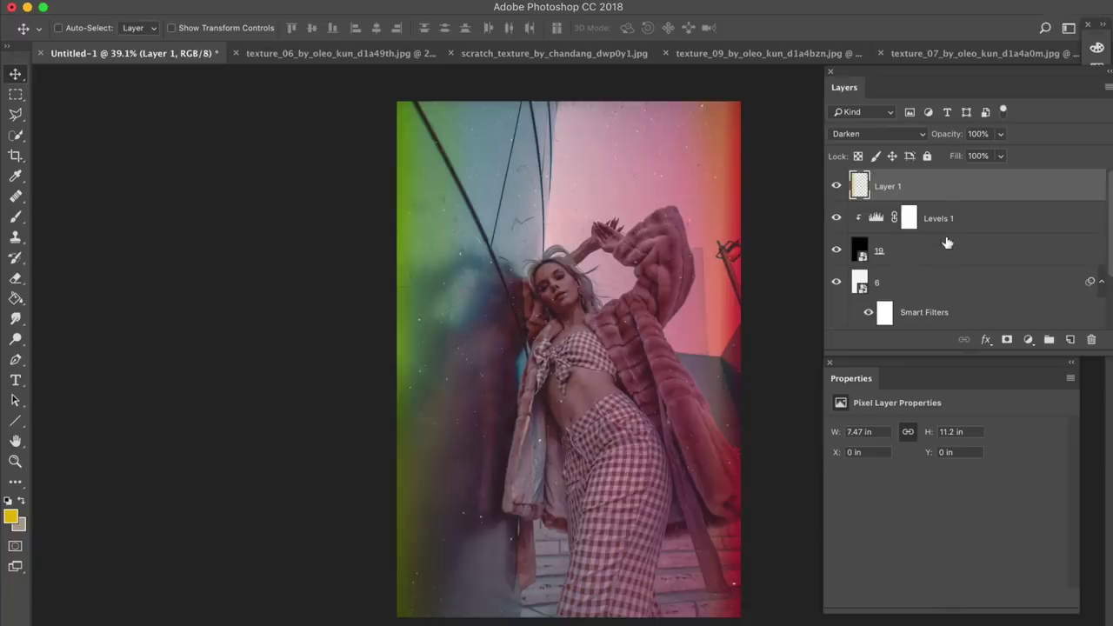
pyautogui.scroll(-2, 946, 243)
pyautogui.keyDown('shift'); pyautogui.click(942, 285); pyautogui.keyUp('shift')
pyautogui.press('super+g')
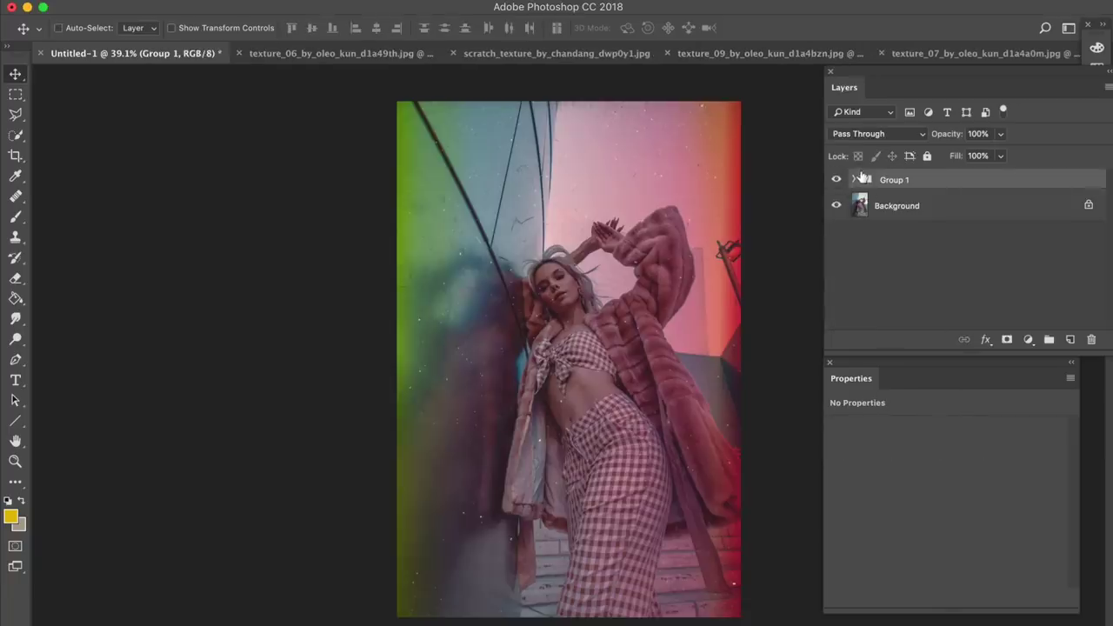
pyautogui.click(836, 181)
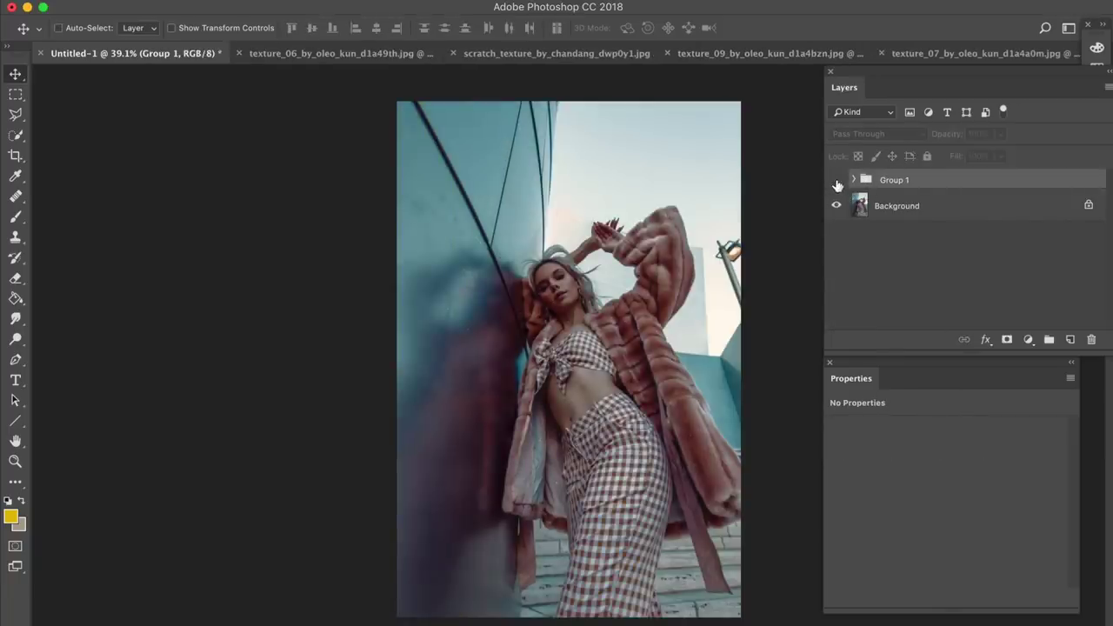
pyautogui.click(837, 180)
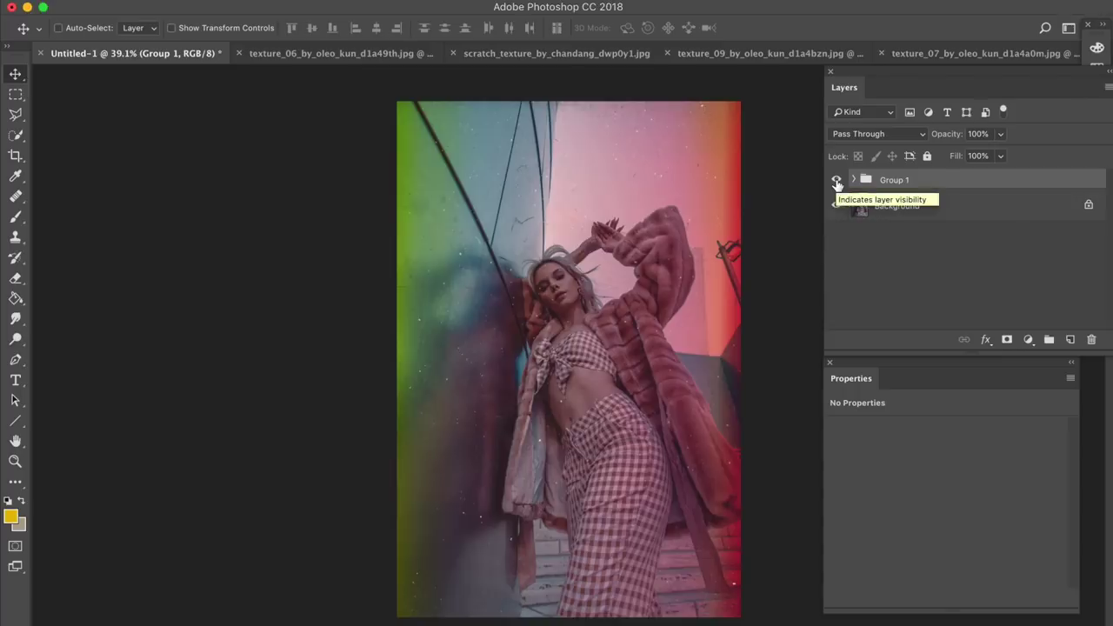